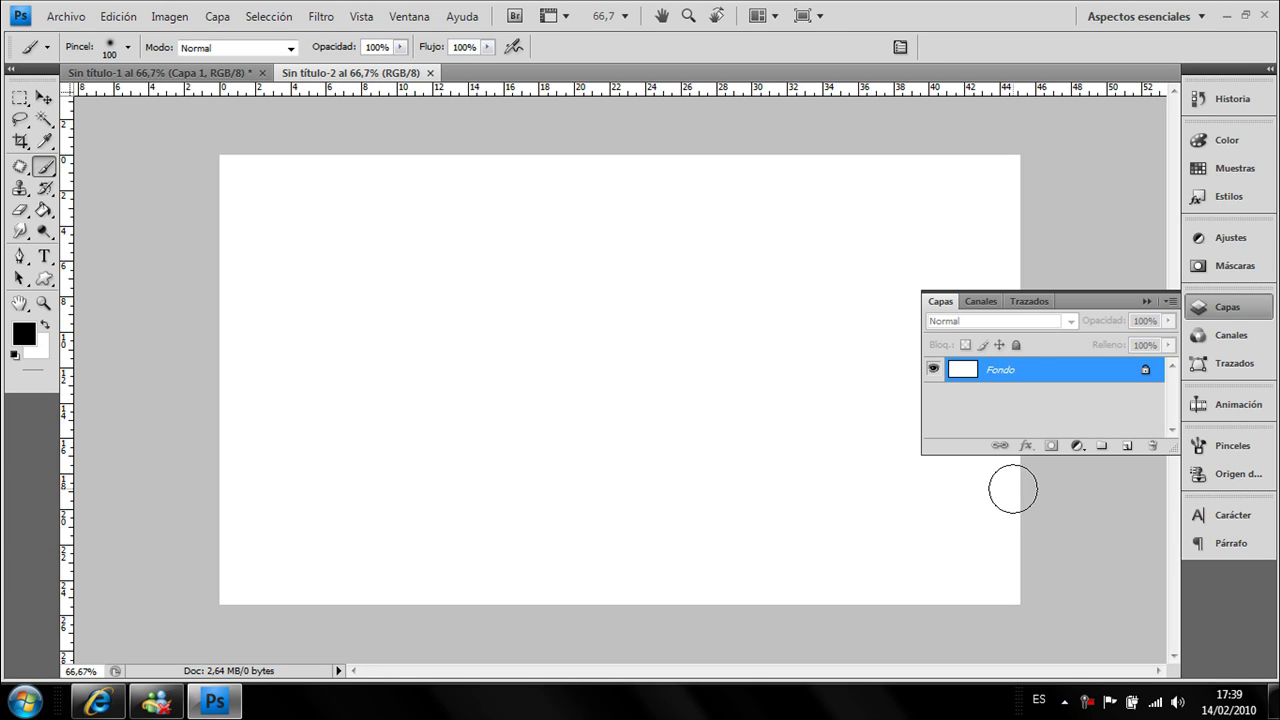
- Fill the blank canvas with solid black using the Paint Bucket
{"action": "left_click", "coordinate": [1145, 300]}
{"action": "left_click", "coordinate": [44, 209]}
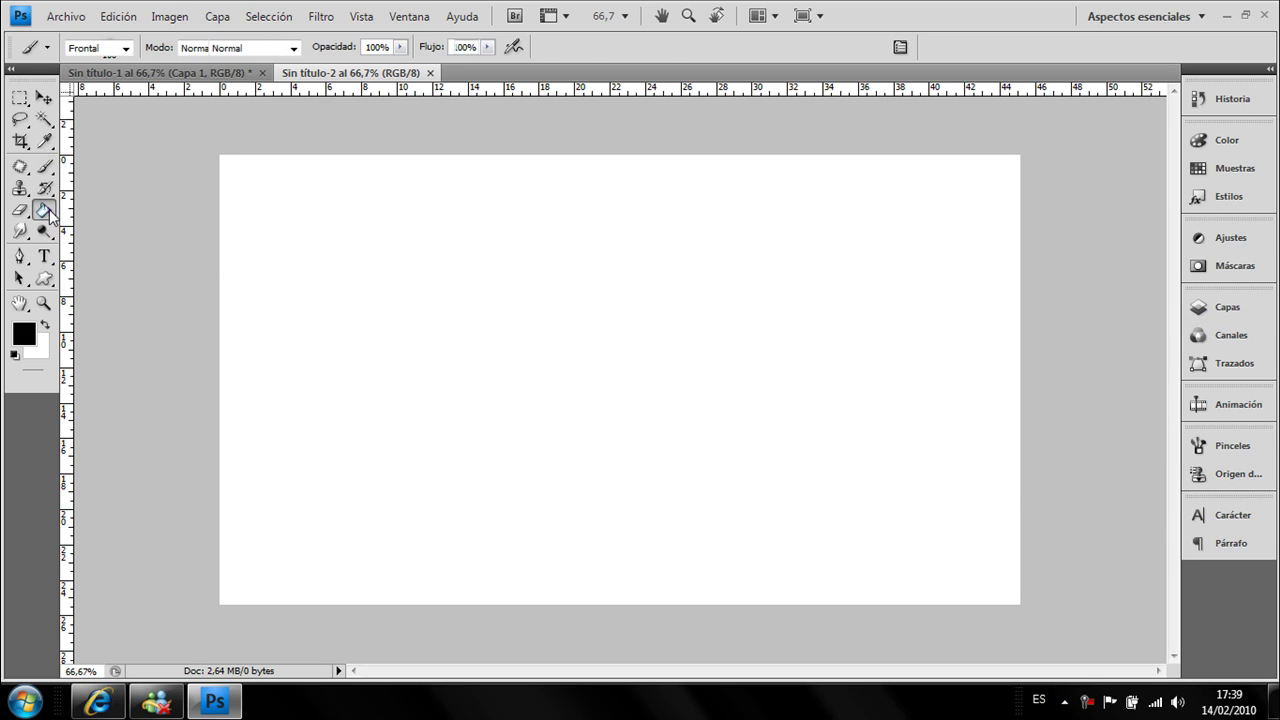
{"action": "left_click", "coordinate": [442, 330]}
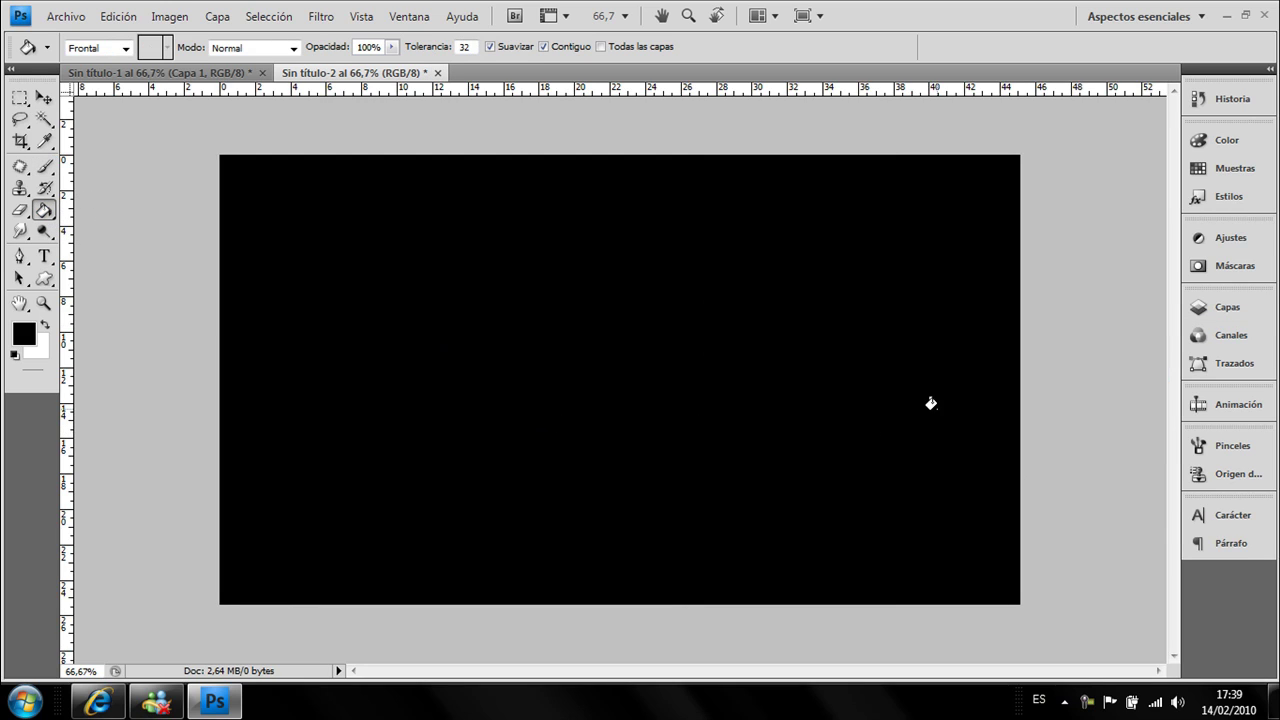
- Switch to the Brush and move the foreground colour chooser's hue range to blue
{"action": "left_click", "coordinate": [44, 166]}
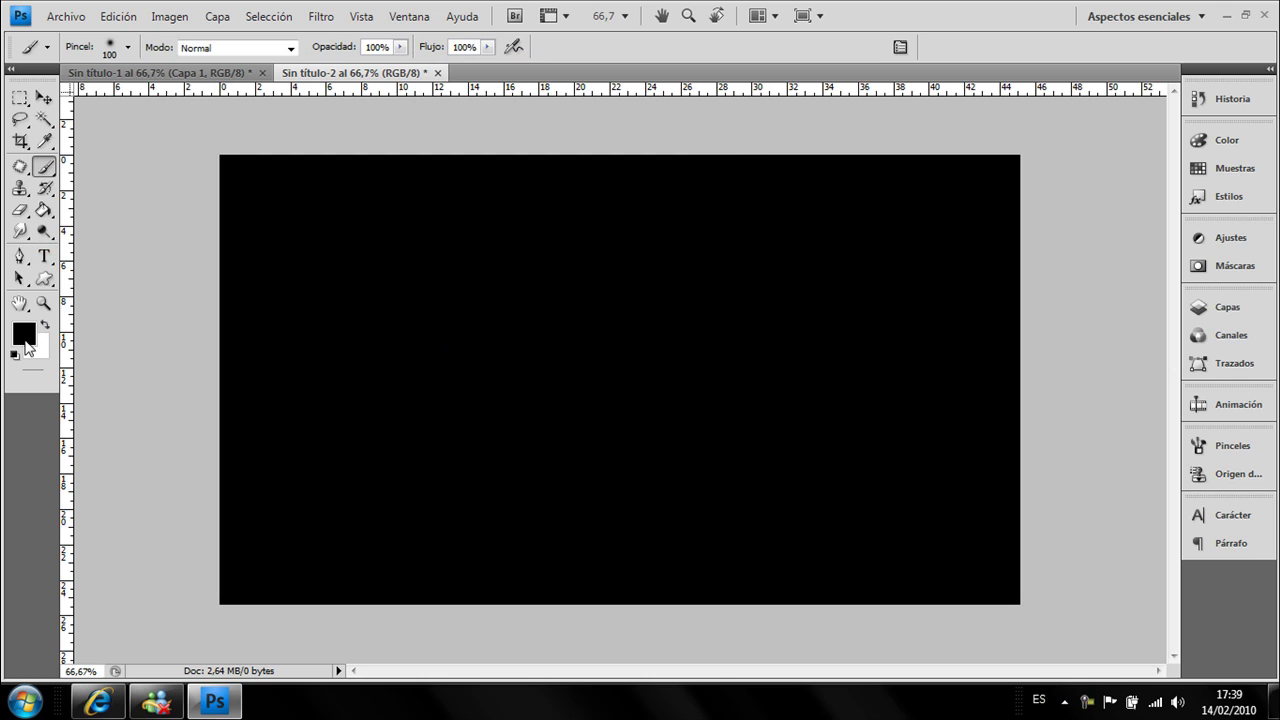
{"action": "left_click", "coordinate": [24, 333]}
{"action": "left_click", "coordinate": [490, 268]}
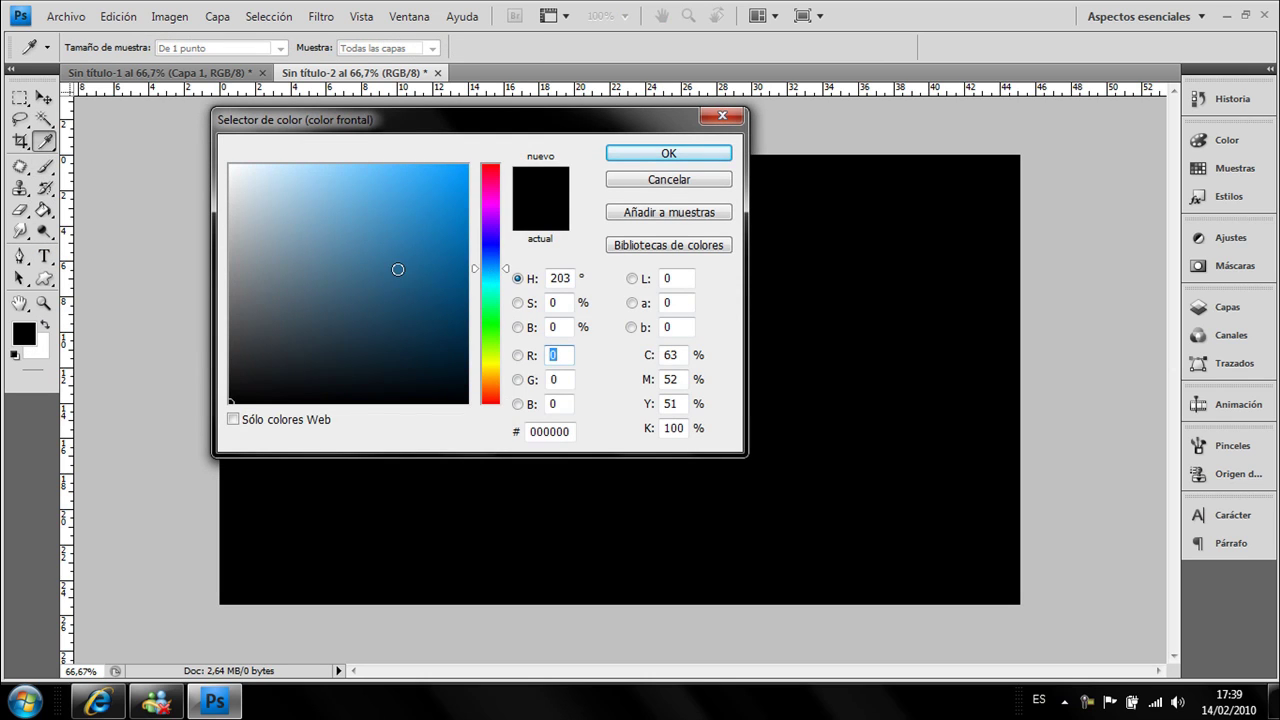
- Set the foreground to dark blue 244a62 and paint a soft blue blob down the canvas centre
{"action": "left_click_drag", "start_coordinate": [398, 270], "coordinate": [381, 312]}
{"action": "left_click", "coordinate": [690, 154]}
{"action": "mouse_move", "coordinate": [710, 208]}
{"action": "left_mouse_down"}
{"action": "mouse_move", "coordinate": [574, 523]}
{"action": "mouse_move", "coordinate": [500, 374]}
{"action": "mouse_move", "coordinate": [509, 331]}
{"action": "mouse_move", "coordinate": [557, 266]}
{"action": "mouse_move", "coordinate": [669, 200]}
{"action": "mouse_move", "coordinate": [697, 209]}
{"action": "mouse_move", "coordinate": [583, 487]}
{"action": "mouse_move", "coordinate": [633, 228]}
{"action": "mouse_move", "coordinate": [543, 366]}
{"action": "mouse_move", "coordinate": [619, 269]}
{"action": "left_mouse_up"}
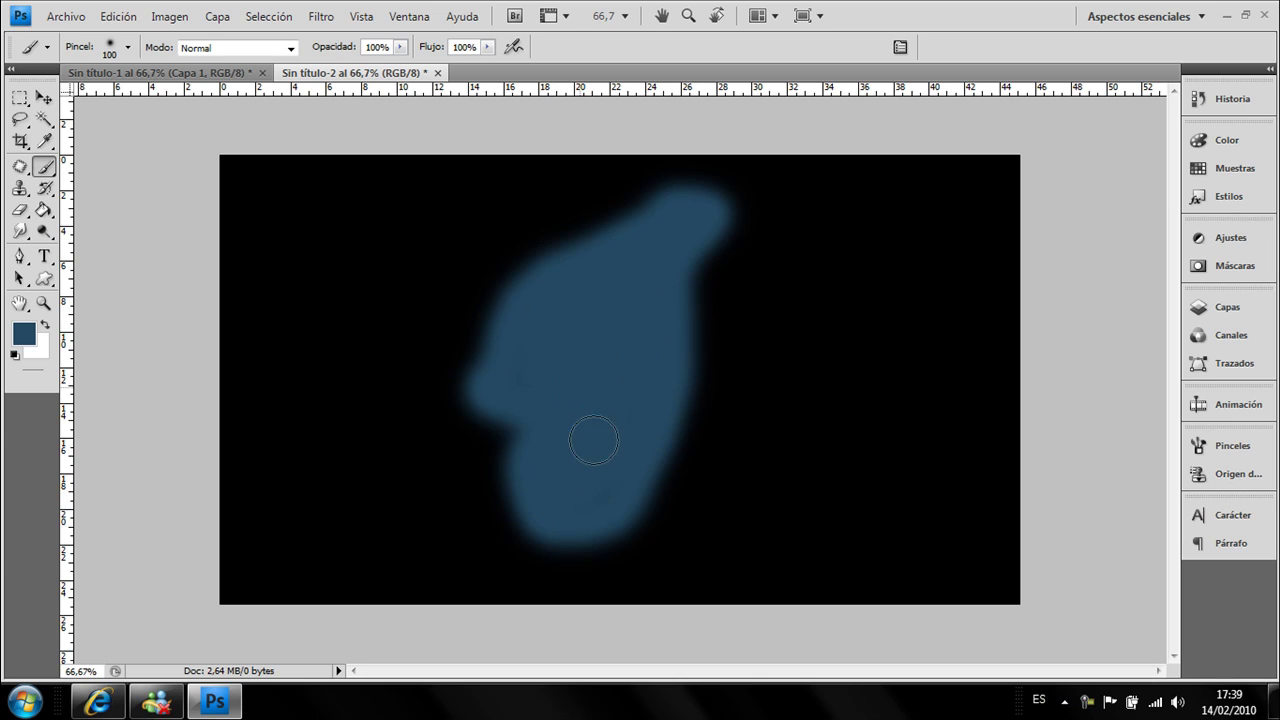
{"action": "mouse_move", "coordinate": [651, 320]}
{"action": "left_mouse_down"}
{"action": "mouse_move", "coordinate": [494, 294]}
{"action": "mouse_move", "coordinate": [620, 209]}
{"action": "mouse_move", "coordinate": [551, 409]}
{"action": "mouse_move", "coordinate": [495, 445]}
{"action": "mouse_move", "coordinate": [531, 423]}
{"action": "left_mouse_up"}
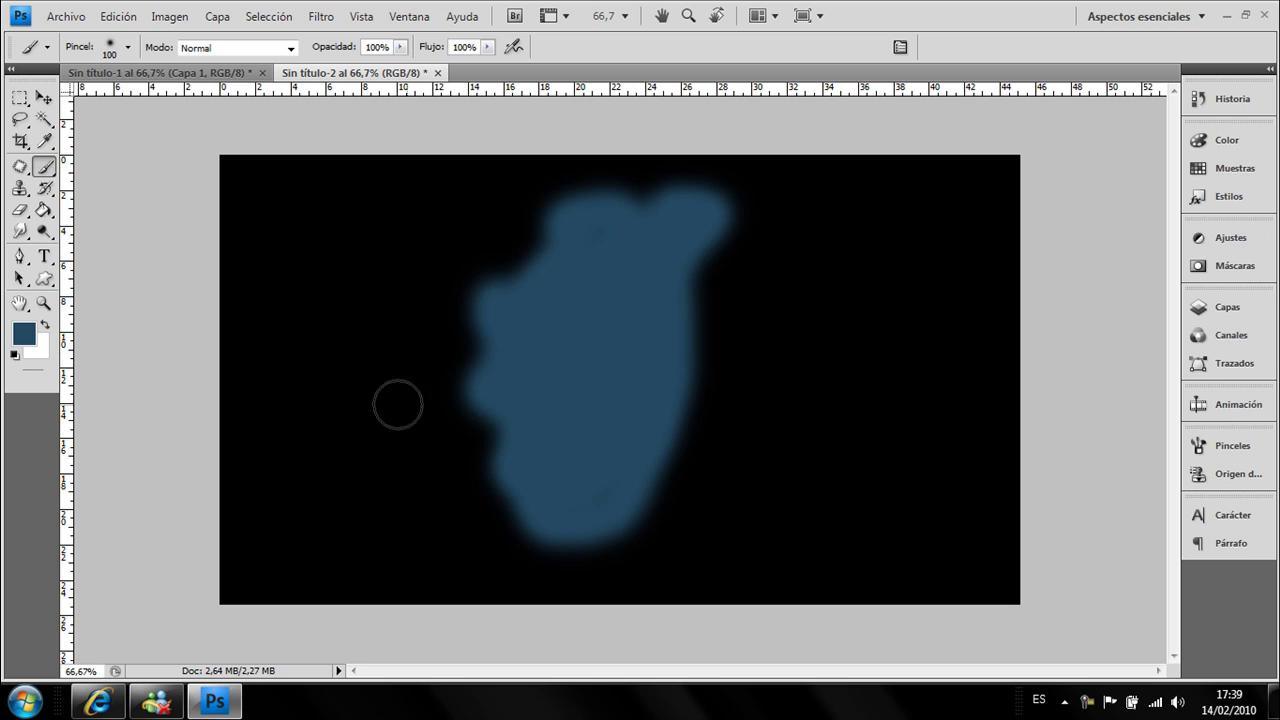
- Pick bright red and paint it over the top and bottom of the blue blob
{"action": "left_click", "coordinate": [25, 341]}
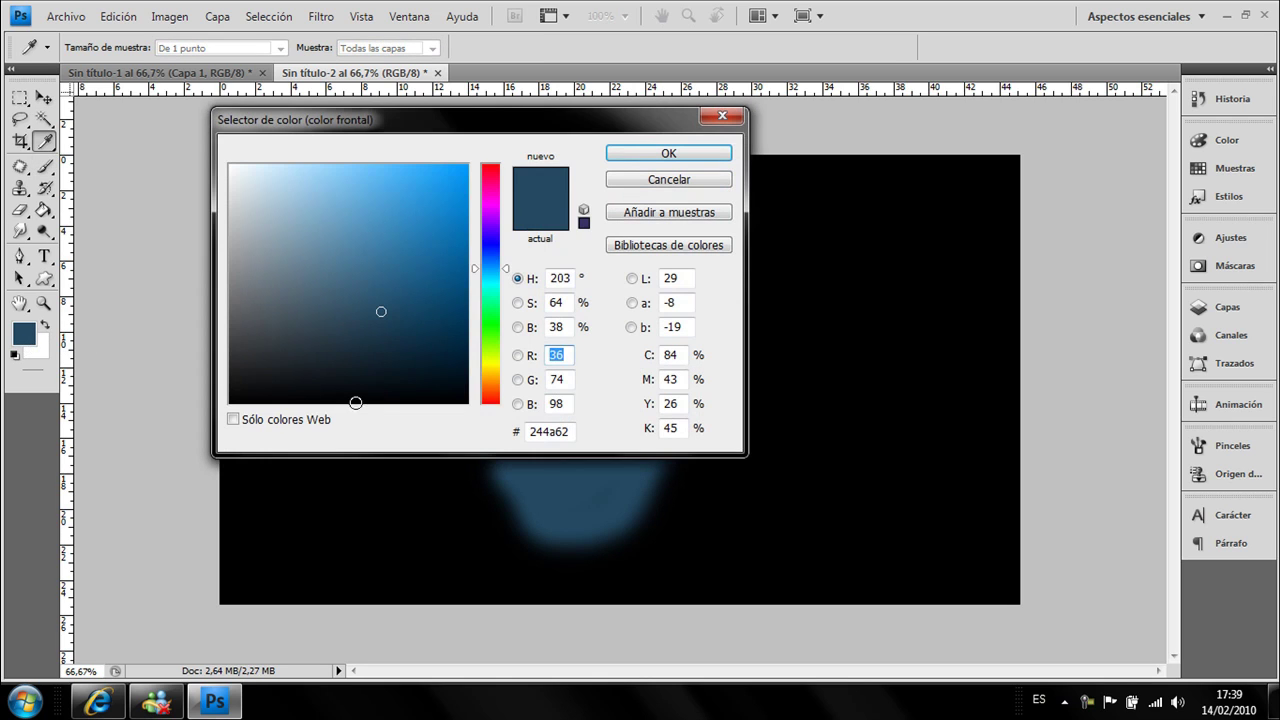
{"action": "left_click", "coordinate": [491, 398]}
{"action": "left_click", "coordinate": [456, 197]}
{"action": "left_click", "coordinate": [468, 174]}
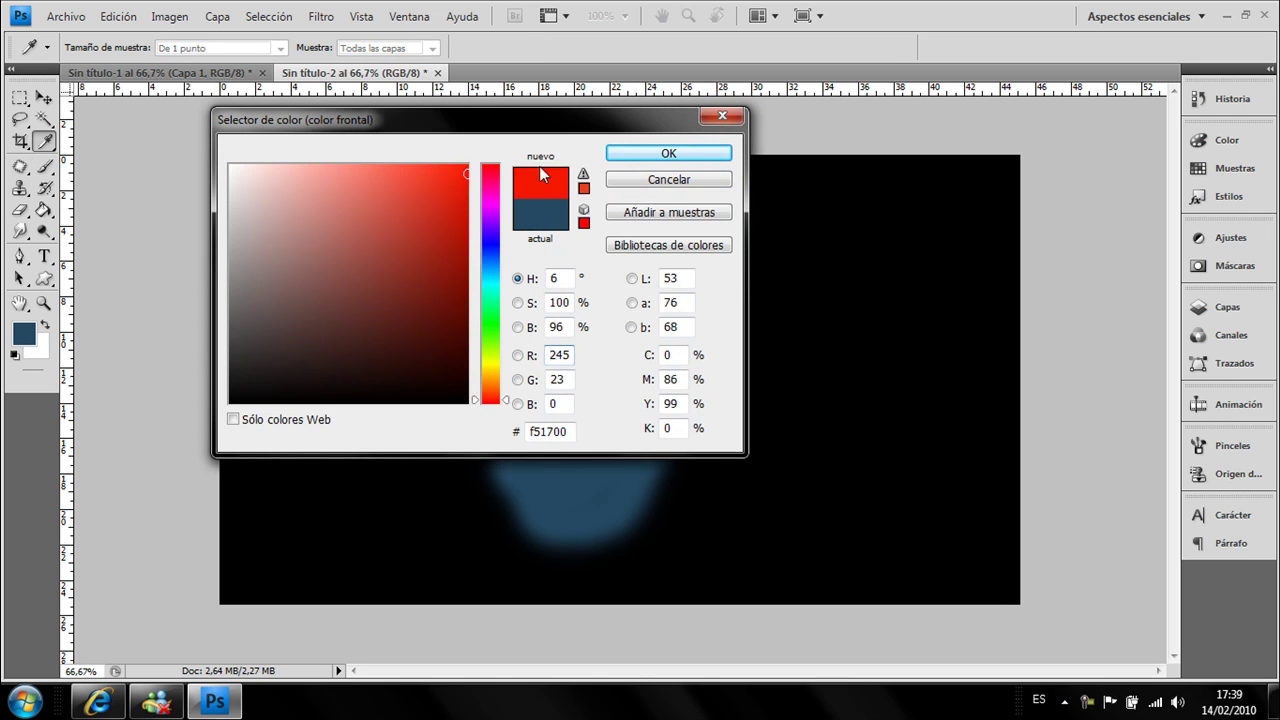
{"action": "left_click", "coordinate": [664, 154]}
{"action": "mouse_move", "coordinate": [663, 249]}
{"action": "left_mouse_down"}
{"action": "mouse_move", "coordinate": [650, 340]}
{"action": "mouse_move", "coordinate": [636, 246]}
{"action": "left_mouse_up"}
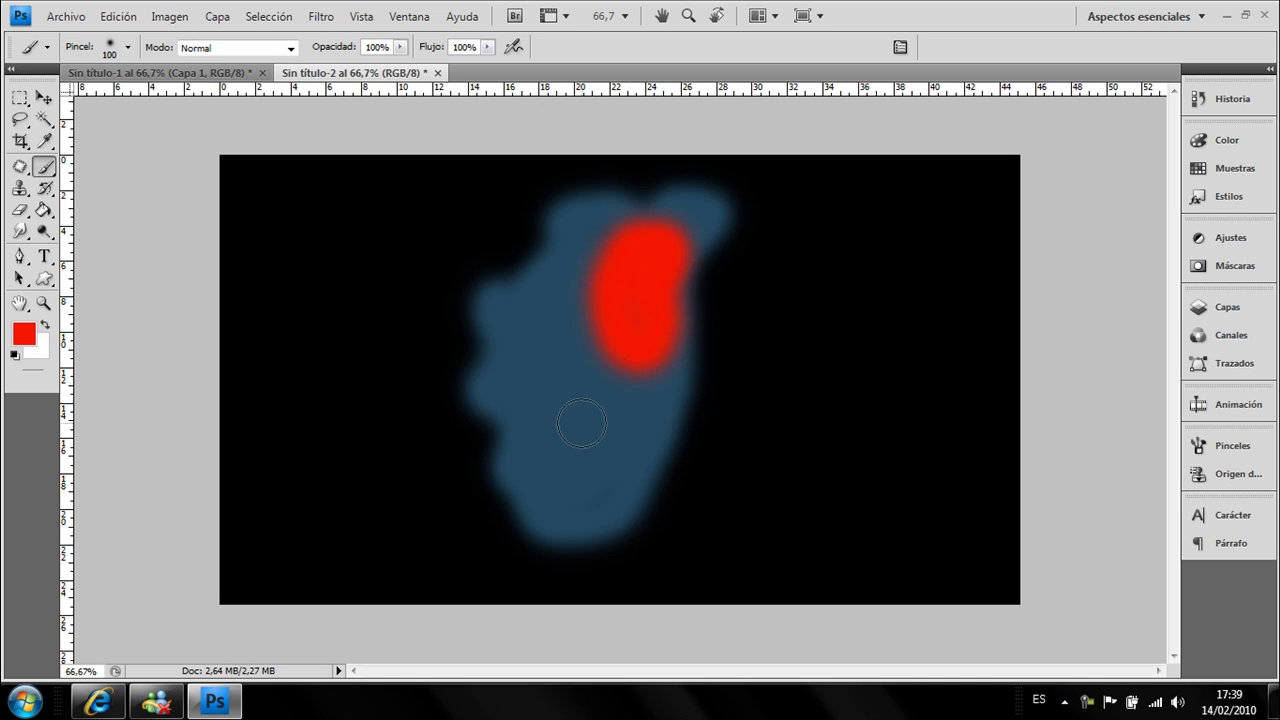
{"action": "mouse_move", "coordinate": [601, 446]}
{"action": "left_mouse_down"}
{"action": "mouse_move", "coordinate": [568, 512]}
{"action": "mouse_move", "coordinate": [540, 418]}
{"action": "mouse_move", "coordinate": [549, 455]}
{"action": "left_mouse_up"}
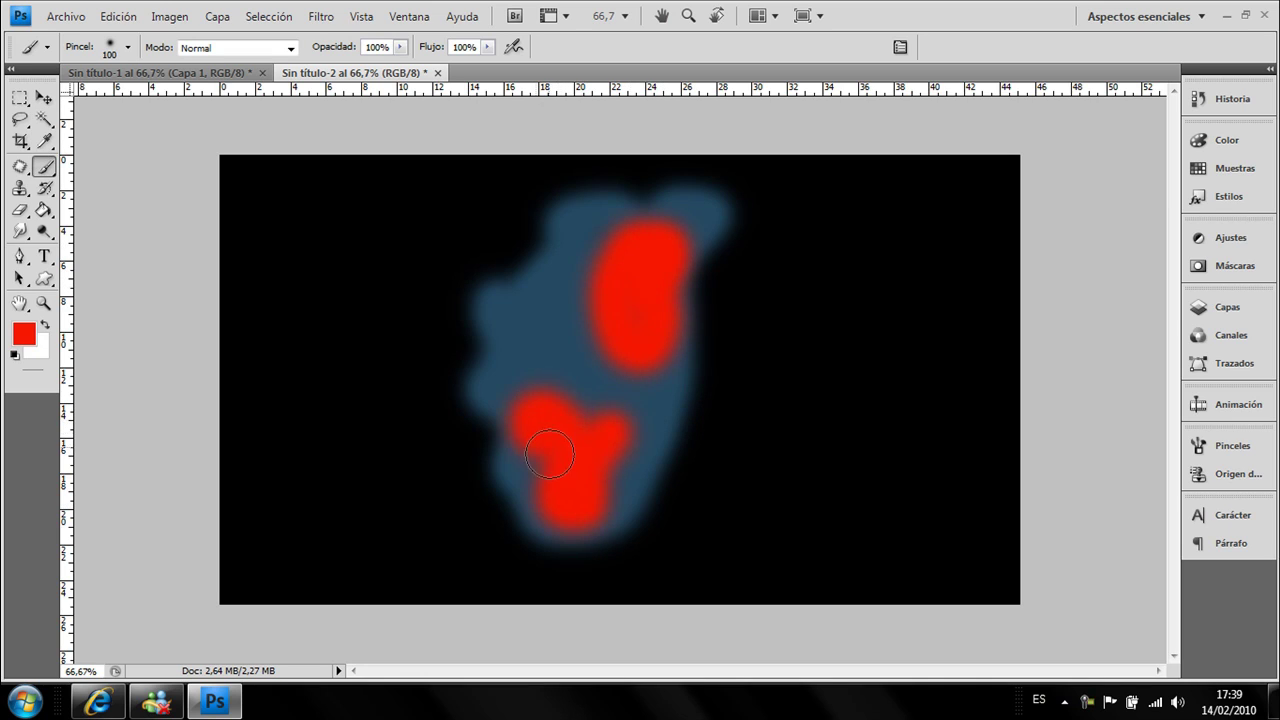
- Paint yellow f0ff00 down the middle and near the bottom, then paint white over the centre
{"action": "left_click", "coordinate": [24, 333]}
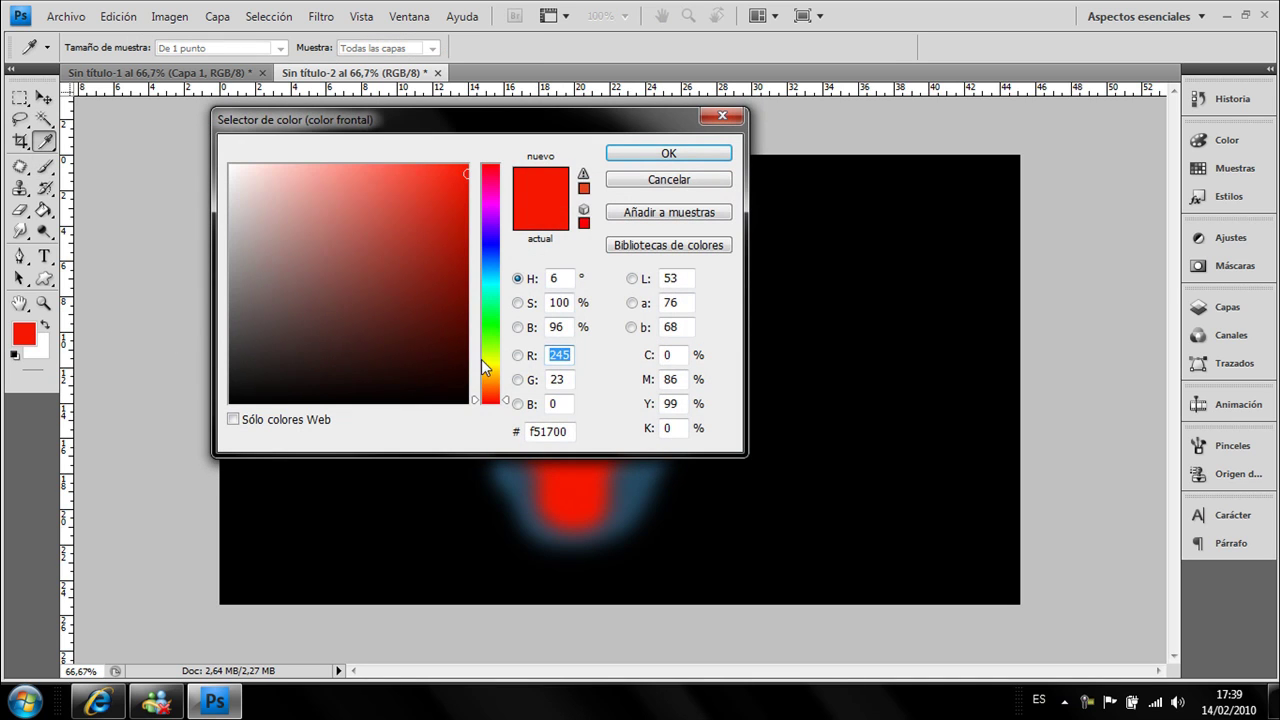
{"action": "left_click", "coordinate": [490, 360]}
{"action": "left_click", "coordinate": [466, 166]}
{"action": "left_click", "coordinate": [660, 153]}
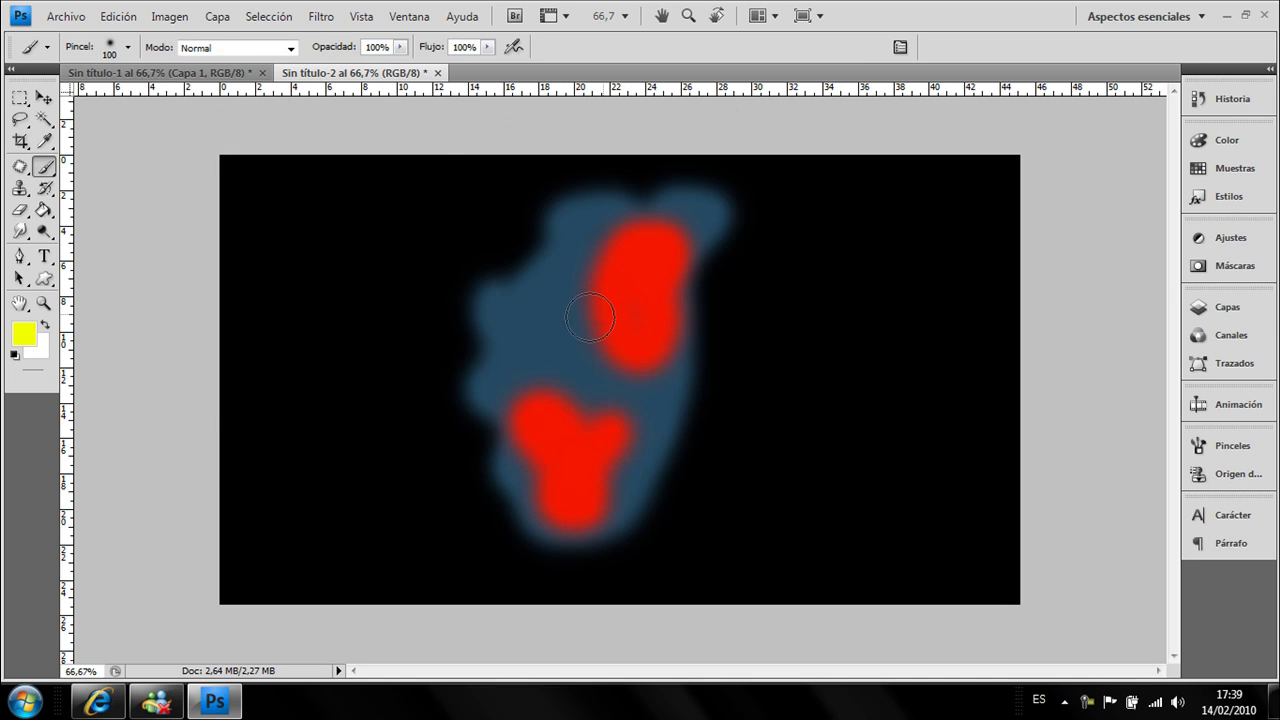
{"action": "mouse_move", "coordinate": [585, 315]}
{"action": "left_mouse_down"}
{"action": "mouse_move", "coordinate": [640, 410]}
{"action": "mouse_move", "coordinate": [598, 408]}
{"action": "mouse_move", "coordinate": [577, 357]}
{"action": "mouse_move", "coordinate": [529, 380]}
{"action": "mouse_move", "coordinate": [549, 378]}
{"action": "left_mouse_up"}
{"action": "left_click_drag", "start_coordinate": [555, 500], "coordinate": [543, 494]}
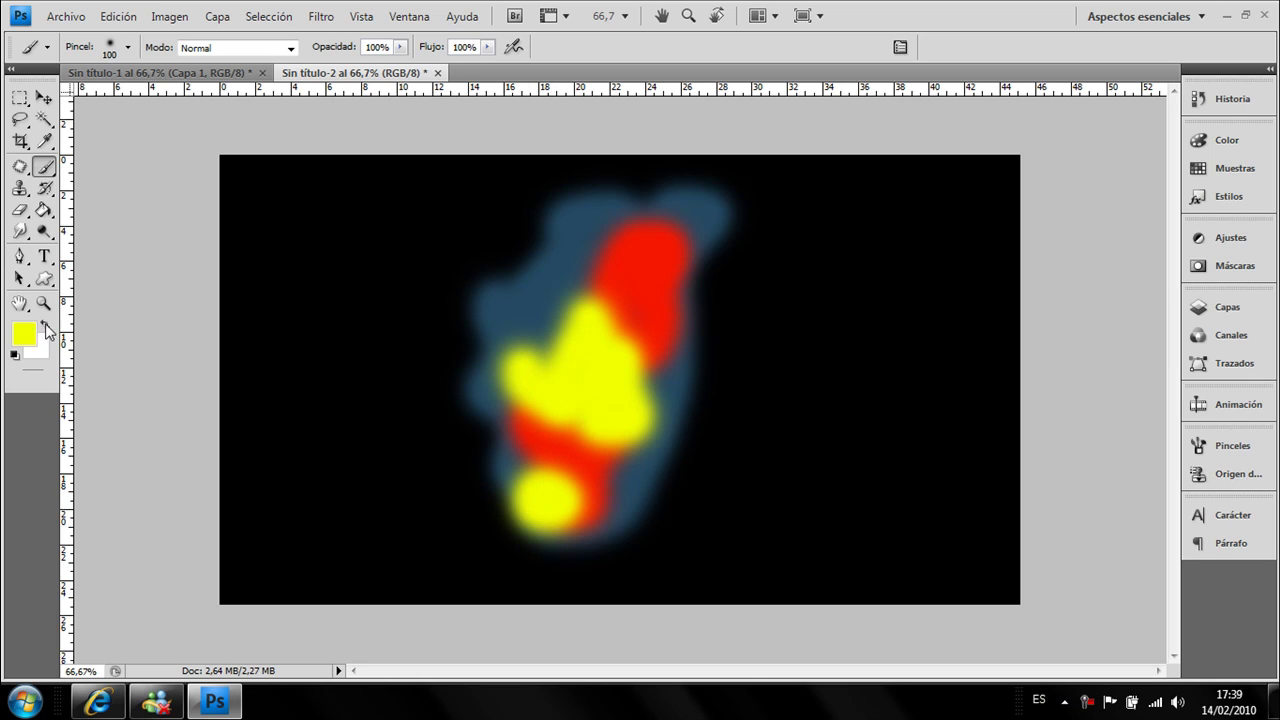
{"action": "left_click", "coordinate": [45, 323]}
{"action": "mouse_move", "coordinate": [565, 345]}
{"action": "left_mouse_down"}
{"action": "mouse_move", "coordinate": [586, 297]}
{"action": "mouse_move", "coordinate": [586, 337]}
{"action": "mouse_move", "coordinate": [540, 347]}
{"action": "mouse_move", "coordinate": [594, 383]}
{"action": "mouse_move", "coordinate": [577, 434]}
{"action": "mouse_move", "coordinate": [563, 391]}
{"action": "mouse_move", "coordinate": [583, 456]}
{"action": "mouse_move", "coordinate": [586, 360]}
{"action": "mouse_move", "coordinate": [609, 395]}
{"action": "mouse_move", "coordinate": [649, 366]}
{"action": "mouse_move", "coordinate": [585, 425]}
{"action": "left_mouse_up"}
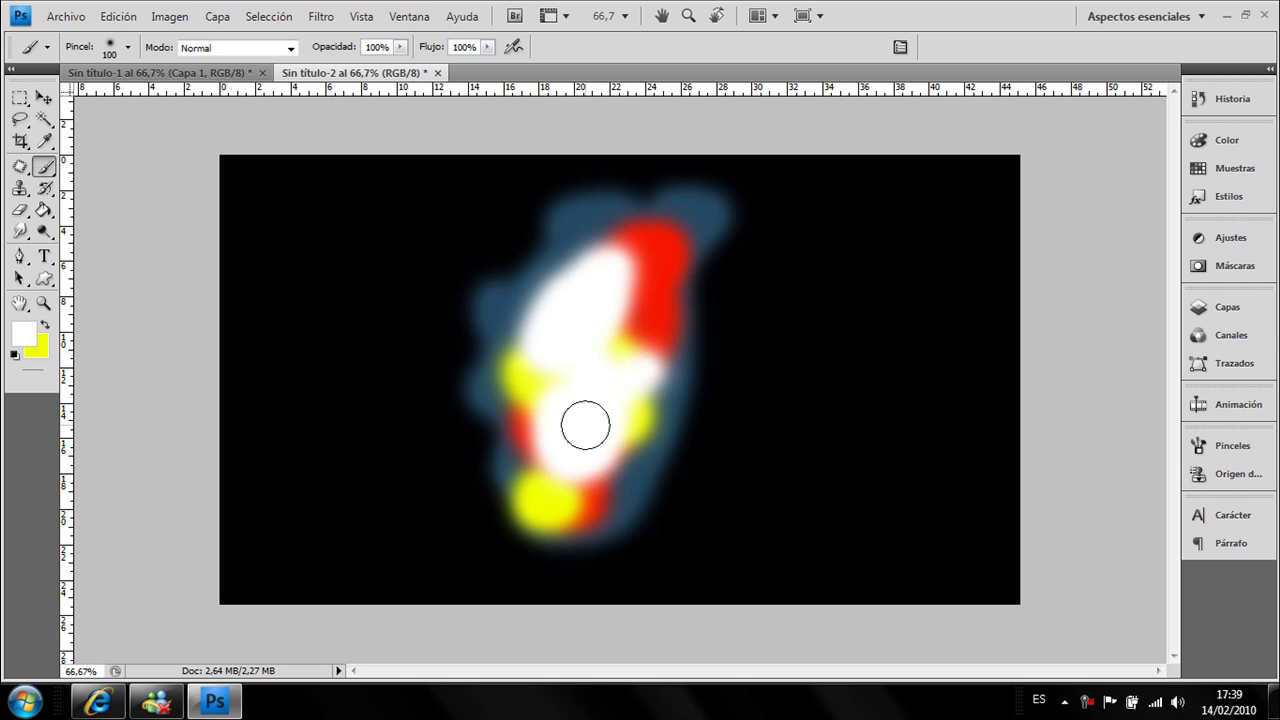
- Apply a Desenfoque gaussiano of 37,4 píxeles radius to the painted blob
{"action": "left_click", "coordinate": [1238, 310]}
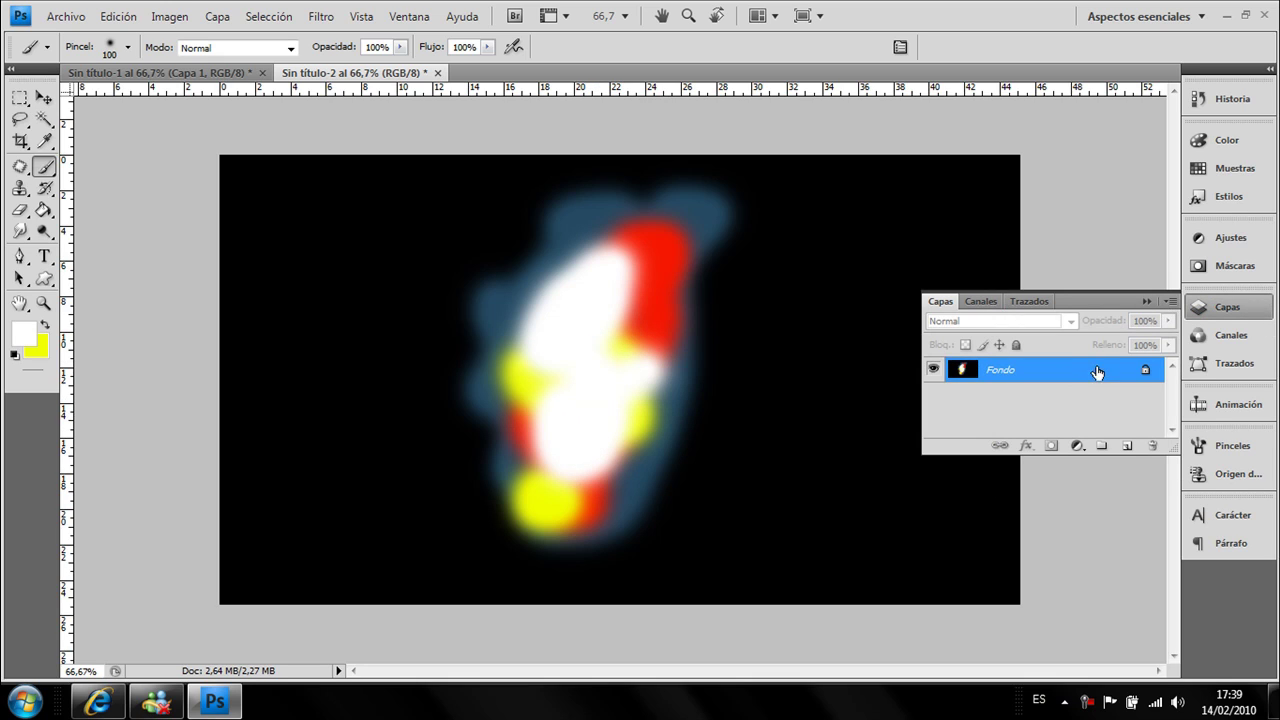
{"action": "left_click", "coordinate": [1146, 302]}
{"action": "left_click", "coordinate": [321, 16]}
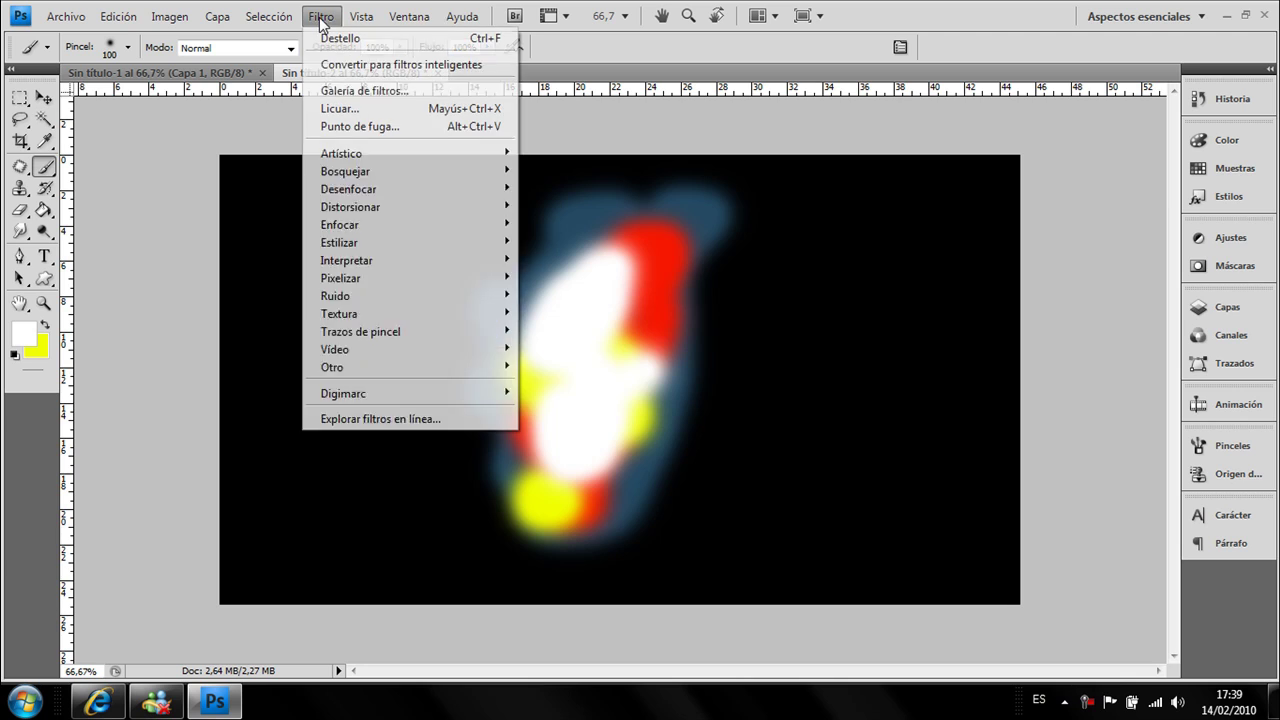
{"action": "mouse_move", "coordinate": [349, 189]}
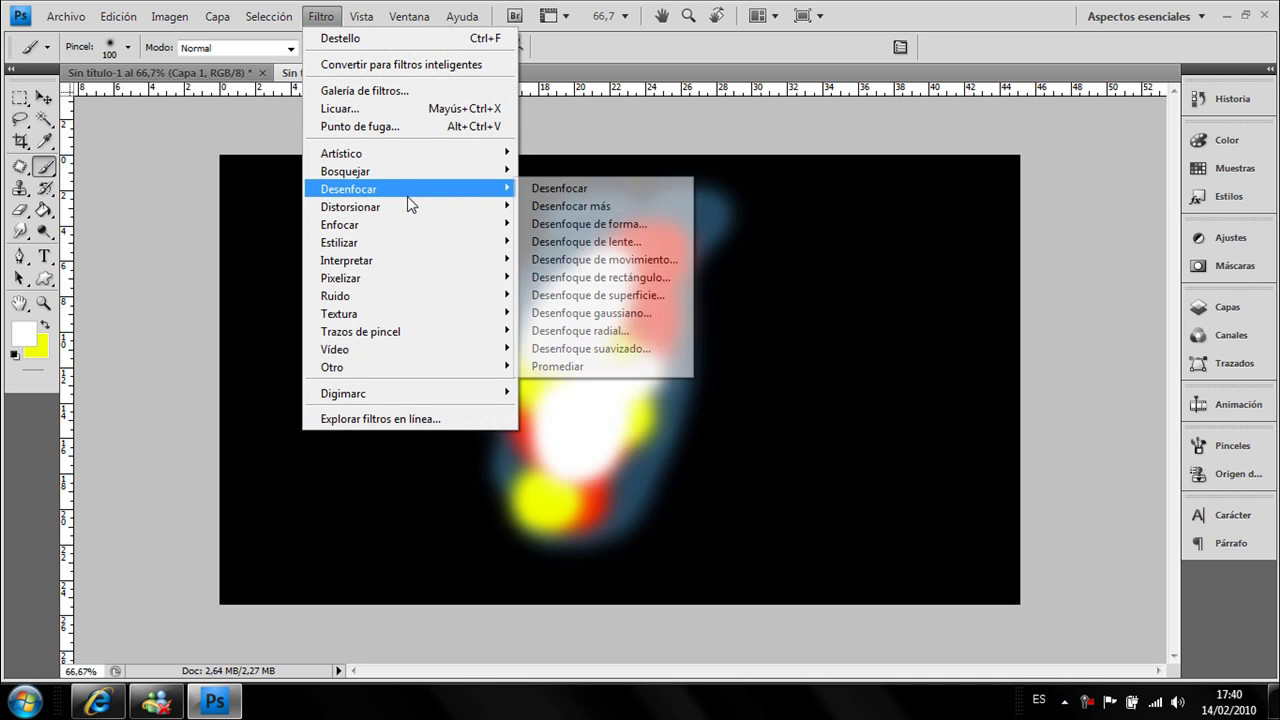
{"action": "left_click", "coordinate": [600, 313]}
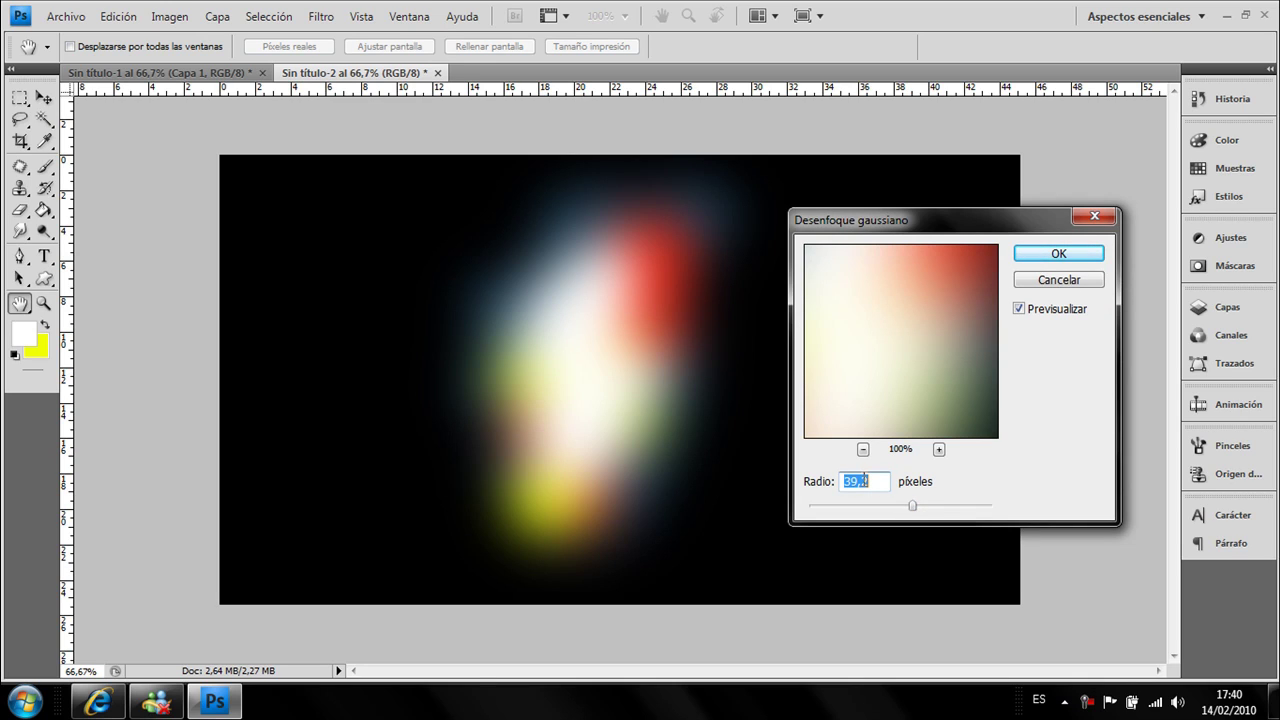
{"action": "left_click_drag", "start_coordinate": [915, 500], "coordinate": [910, 504]}
{"action": "left_click", "coordinate": [1058, 254]}
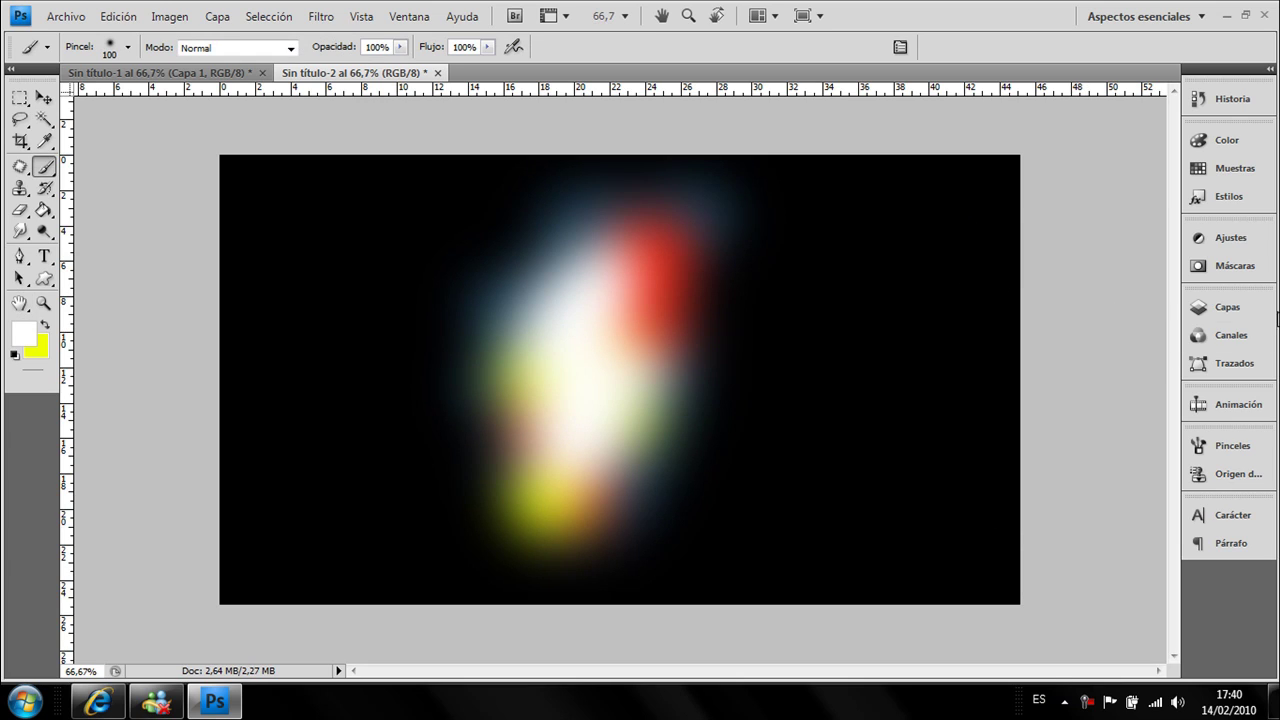
{"action": "left_click", "coordinate": [1222, 308]}
- Add new layer Capa 1 and render Nubes clouds on it with white/black colours
{"action": "left_click", "coordinate": [1128, 446]}
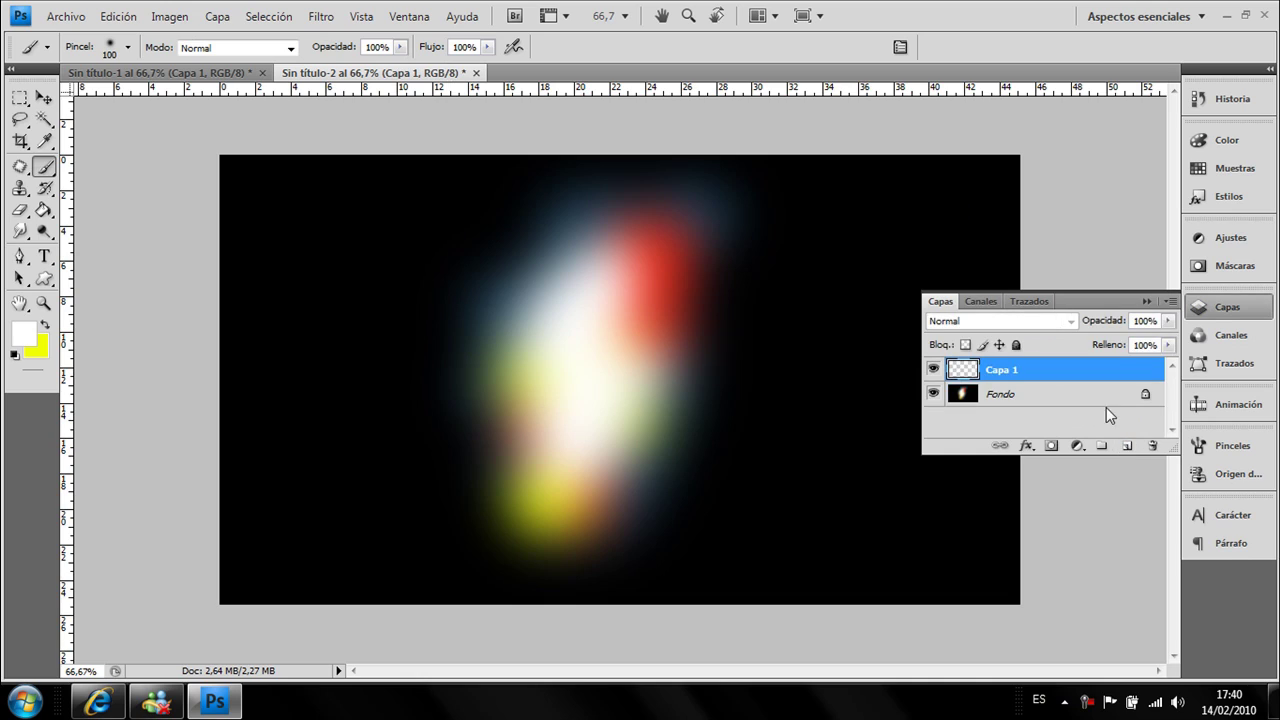
{"action": "left_click", "coordinate": [1147, 301]}
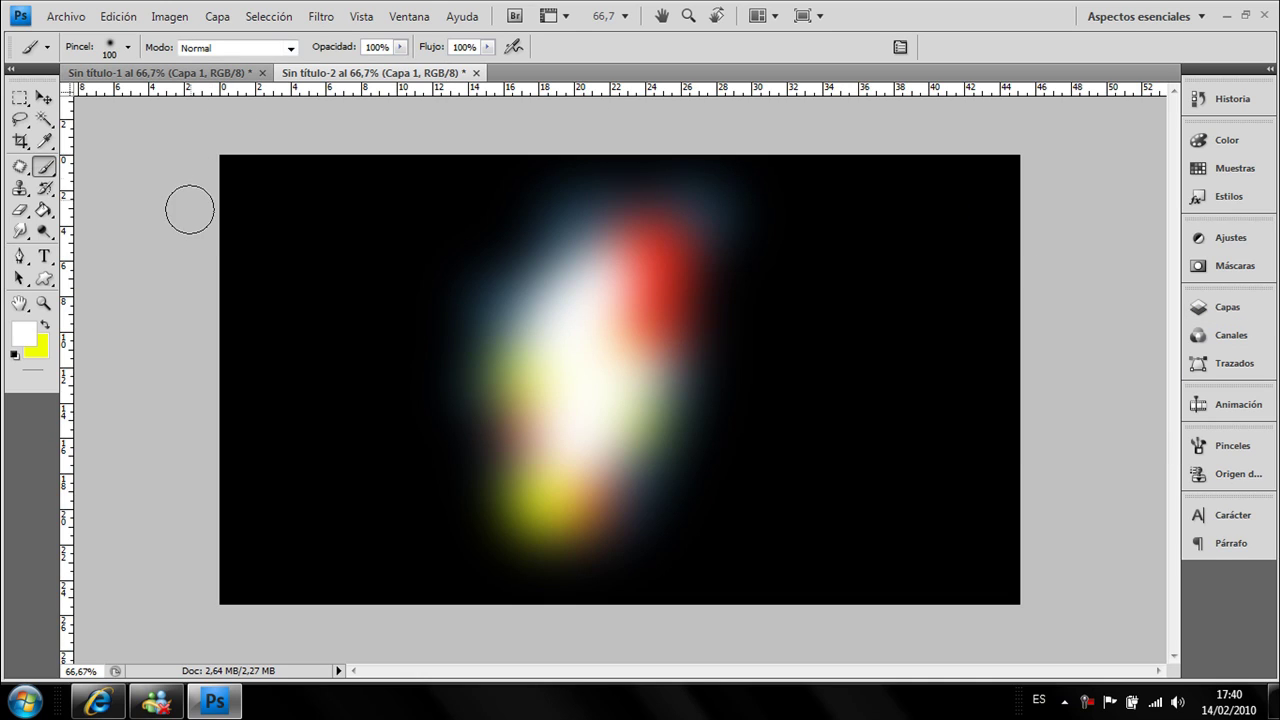
{"action": "left_click", "coordinate": [15, 350]}
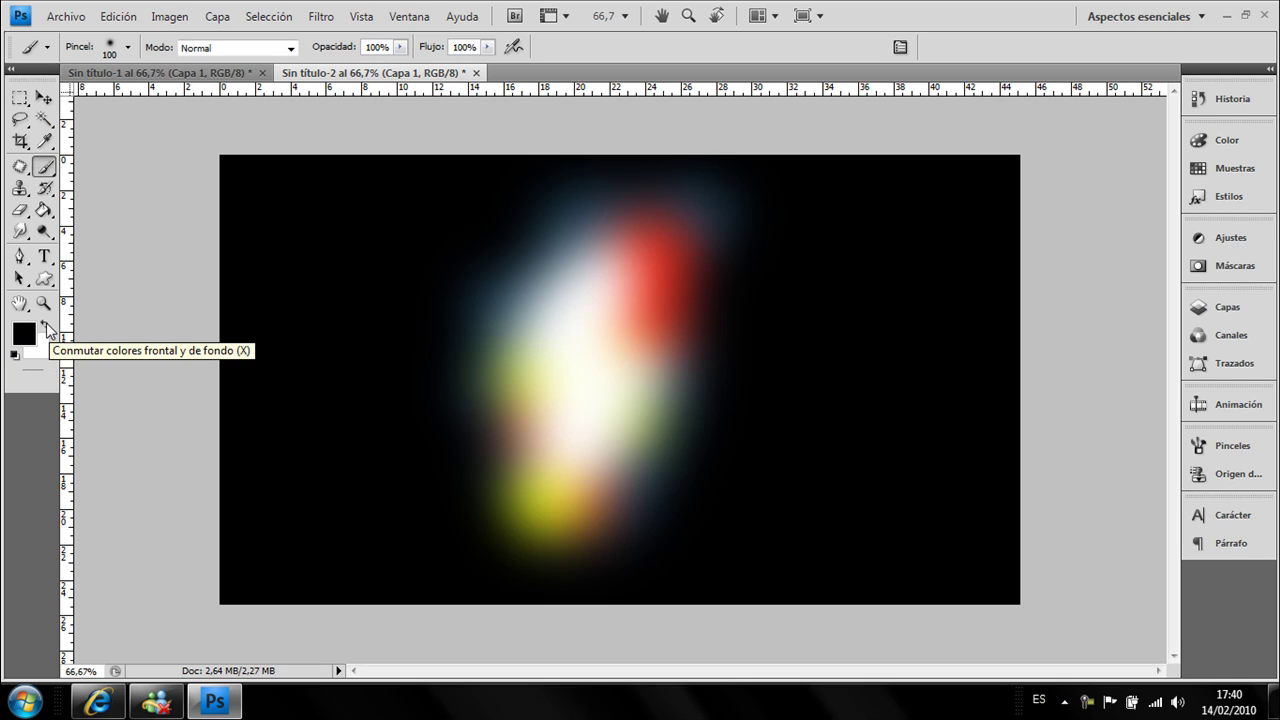
{"action": "left_click", "coordinate": [48, 326]}
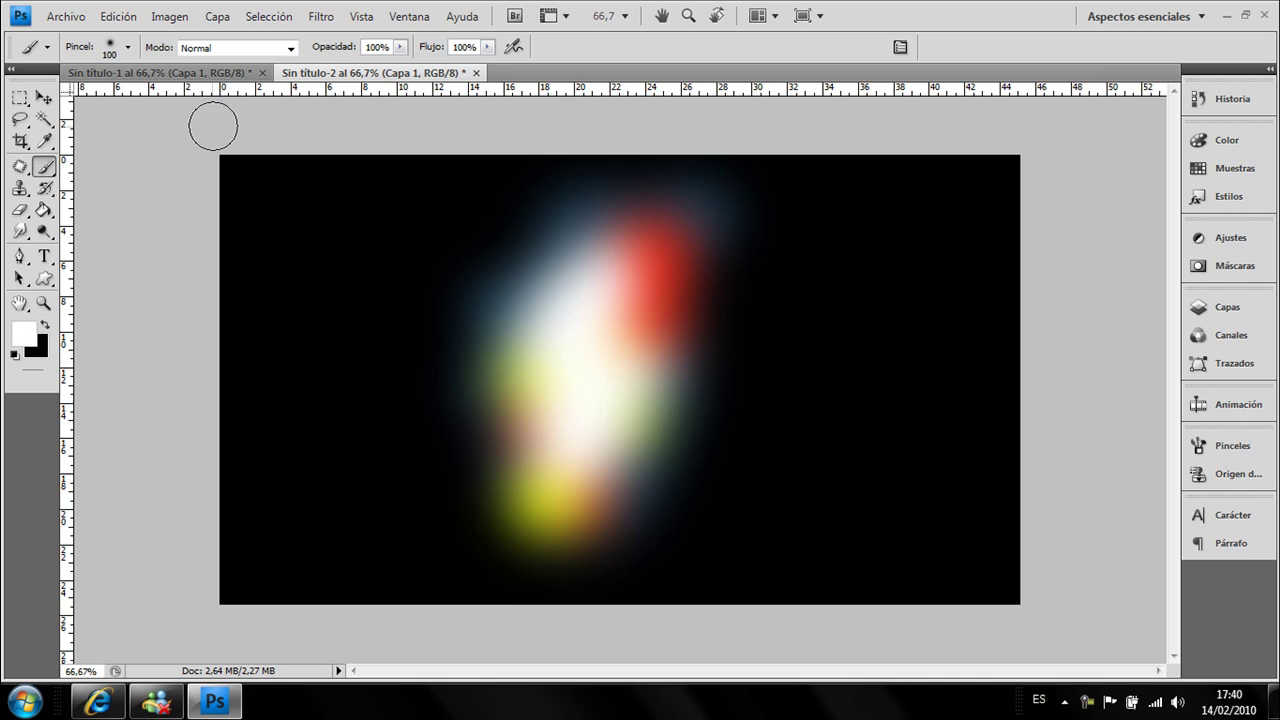
{"action": "left_click", "coordinate": [320, 17]}
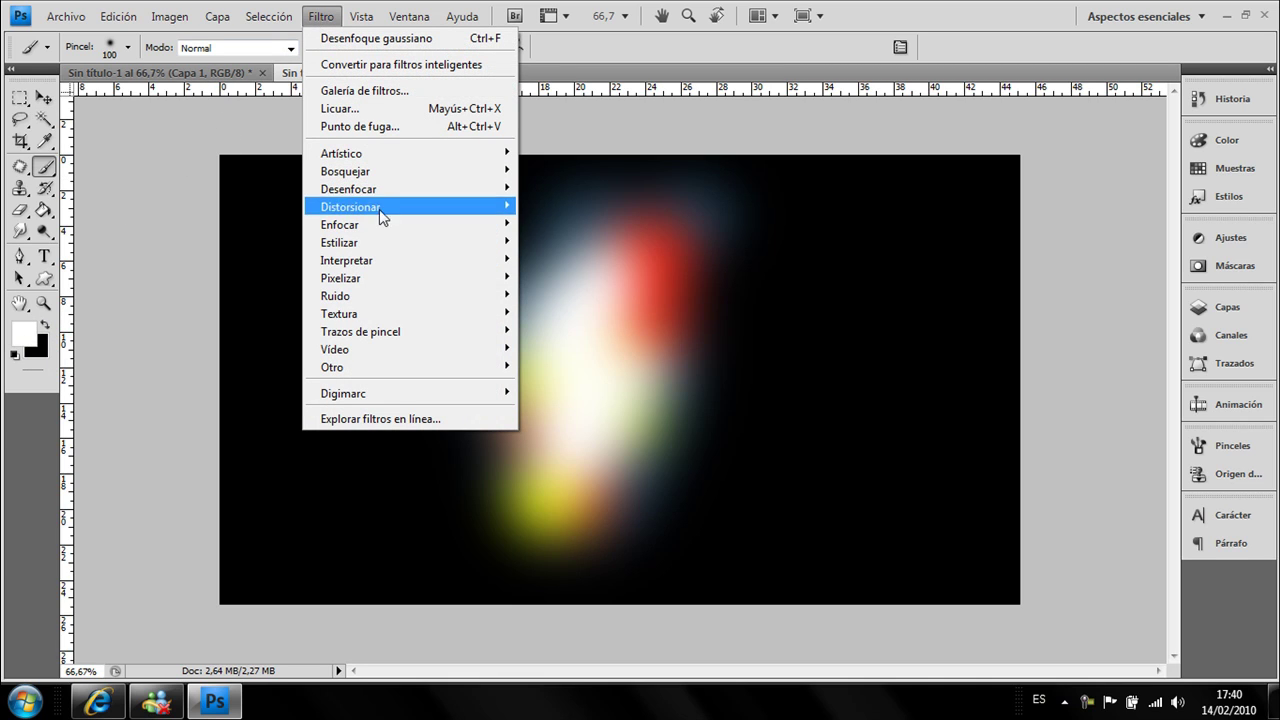
{"action": "mouse_move", "coordinate": [347, 260]}
{"action": "left_click", "coordinate": [558, 312]}
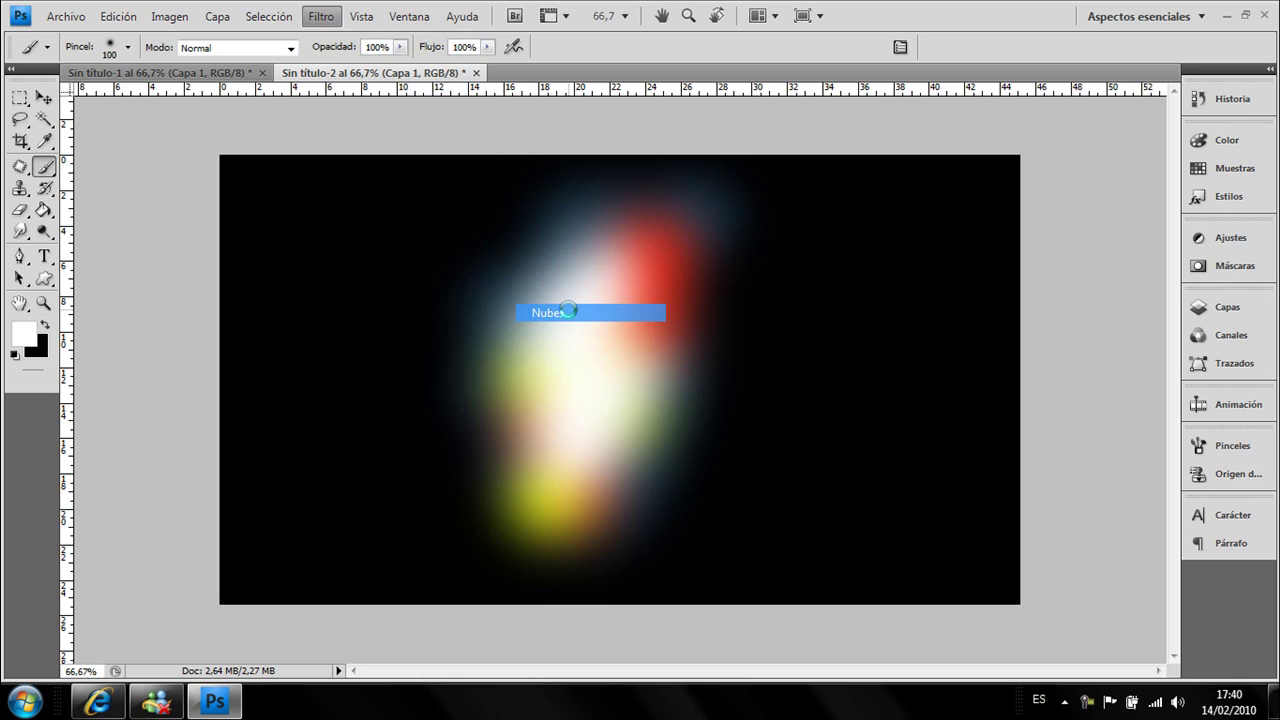
{"action": "left_click", "coordinate": [1227, 307]}
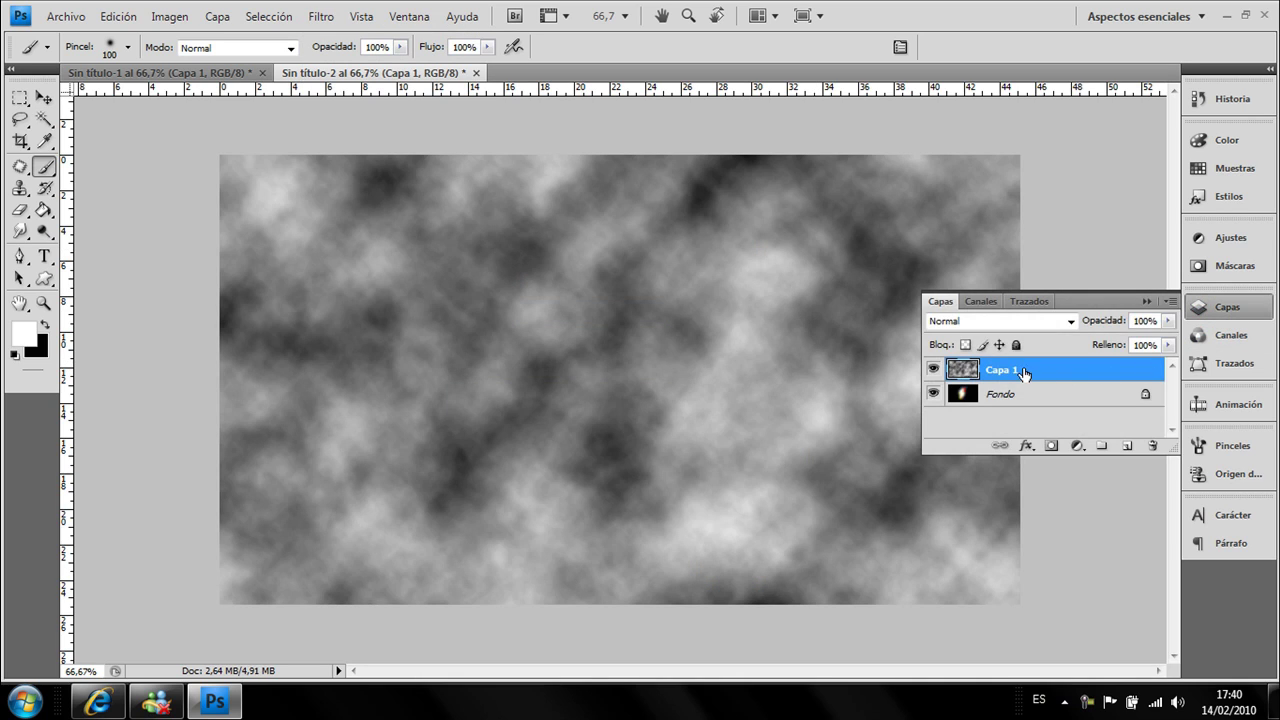
- Set Capa 1 to Superponer, duplicate it, and flatten the image with Ctrl+E
{"action": "left_click", "coordinate": [1070, 322]}
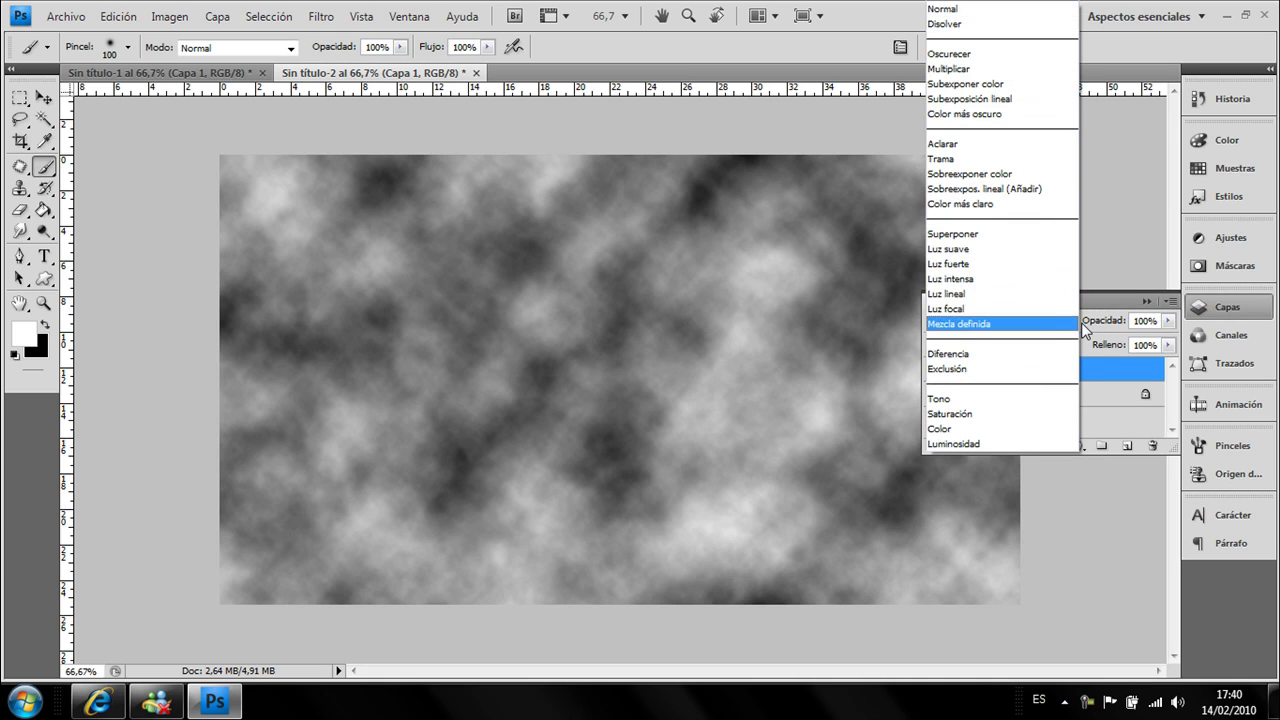
{"action": "left_click", "coordinate": [1024, 238]}
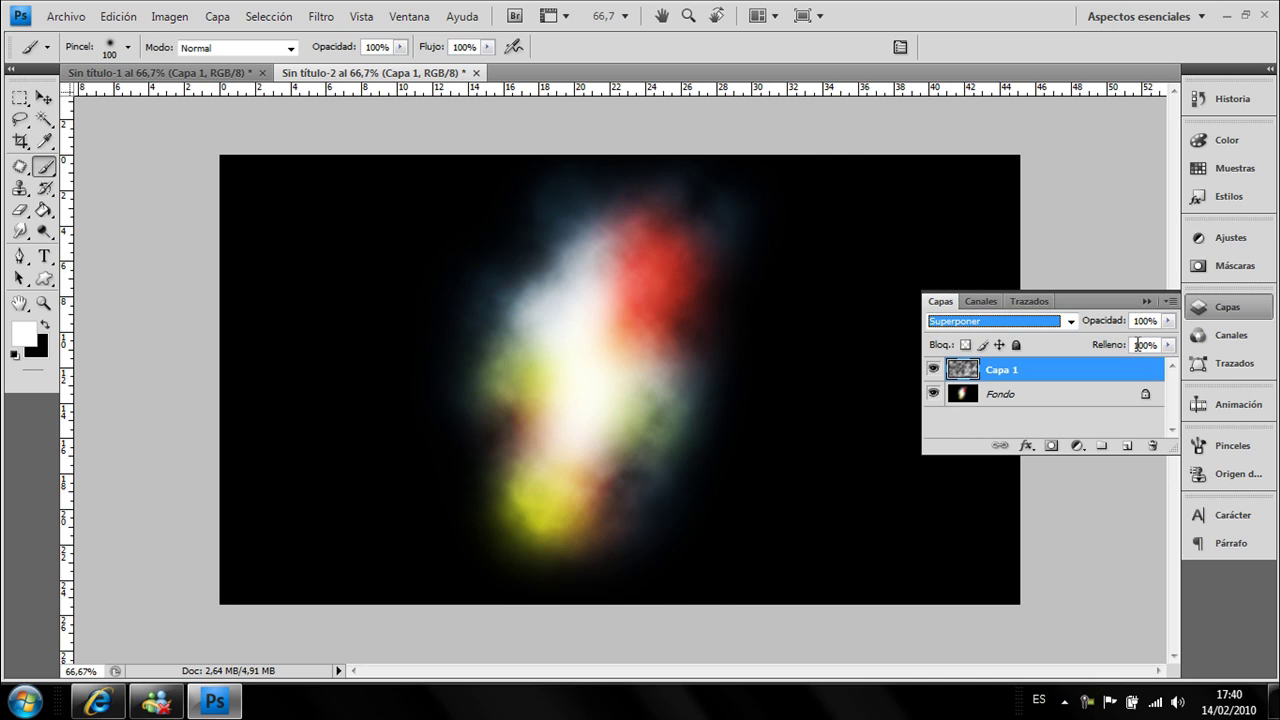
{"action": "left_click_drag", "start_coordinate": [1088, 374], "coordinate": [1126, 446]}
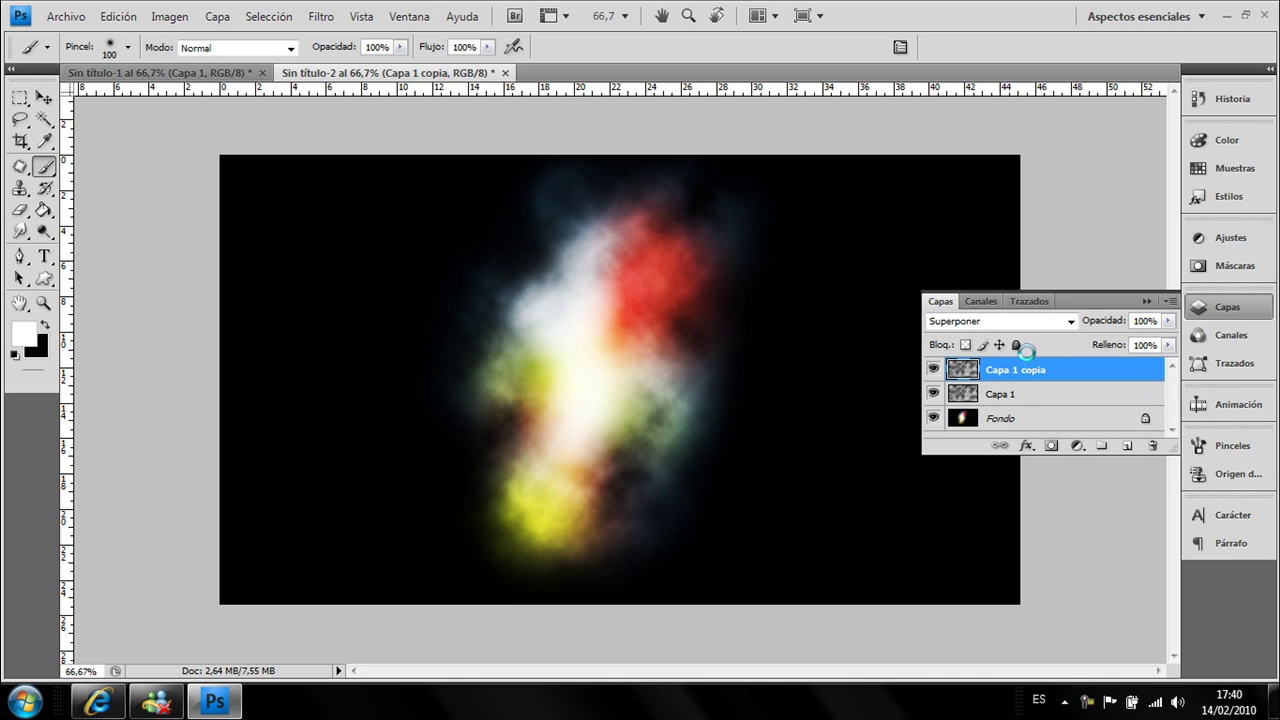
{"action": "key", "text": "ctrl+e"}
{"action": "key", "text": "ctrl+e"}
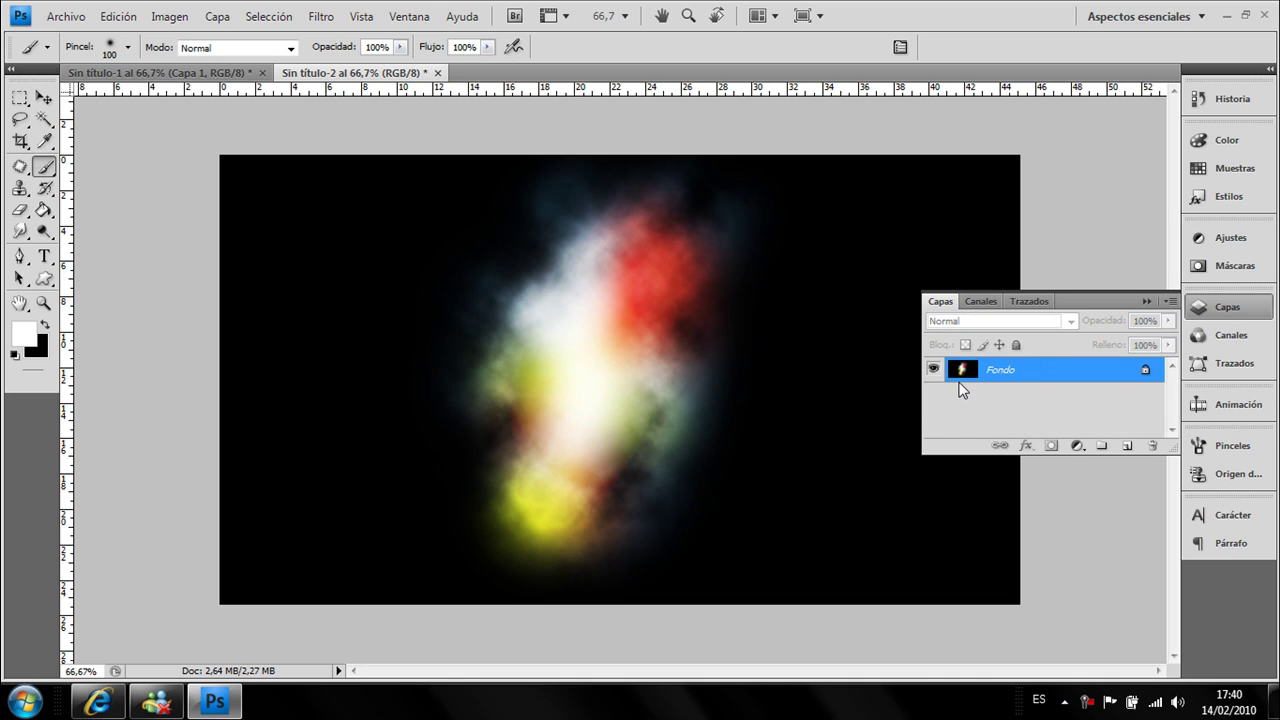
- Marquee-select the central full-height band and transform it to about 80% width
{"action": "key", "text": "m"}
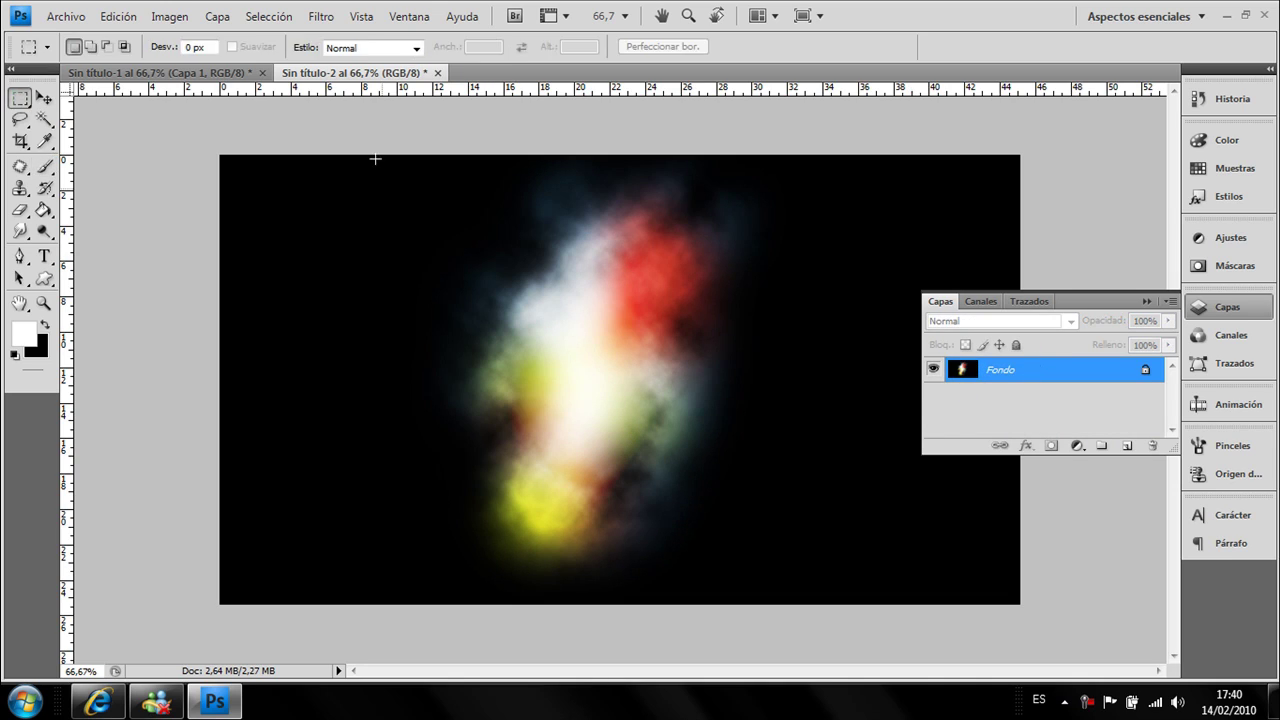
{"action": "left_click_drag", "start_coordinate": [397, 134], "coordinate": [820, 612]}
{"action": "key", "text": "ctrl+t"}
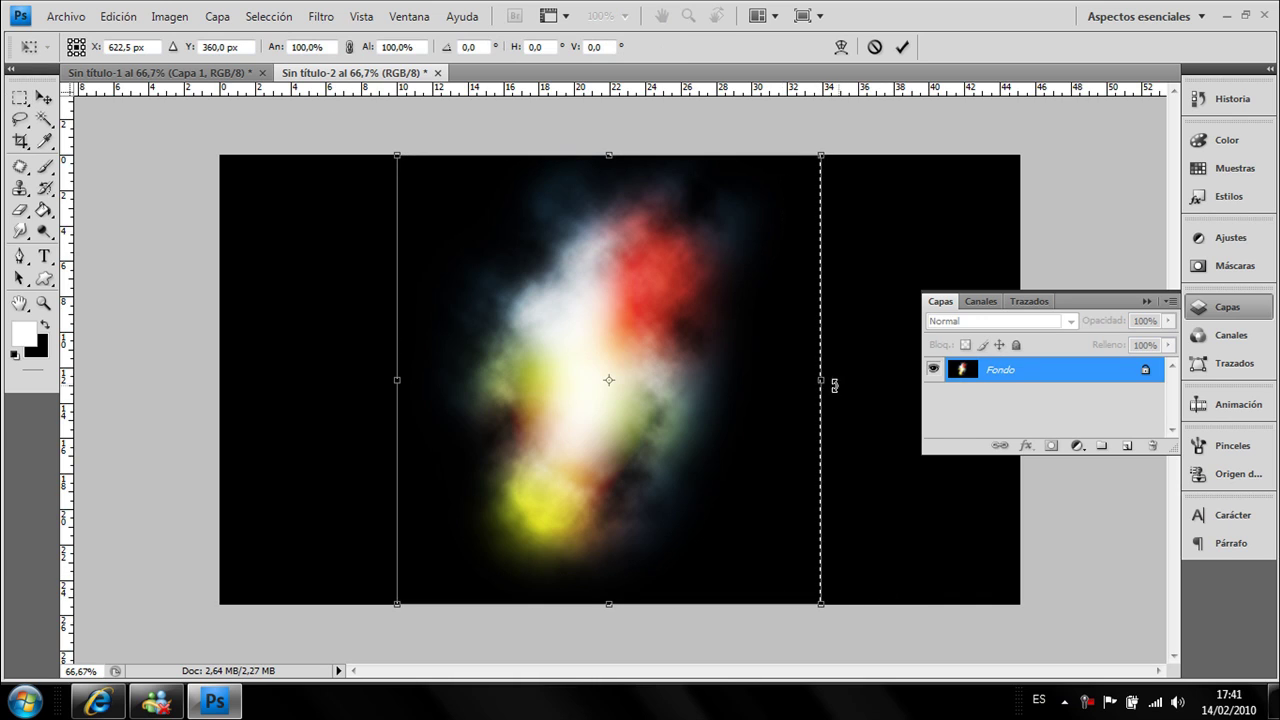
{"action": "left_click_drag", "start_coordinate": [812, 381], "coordinate": [741, 390]}
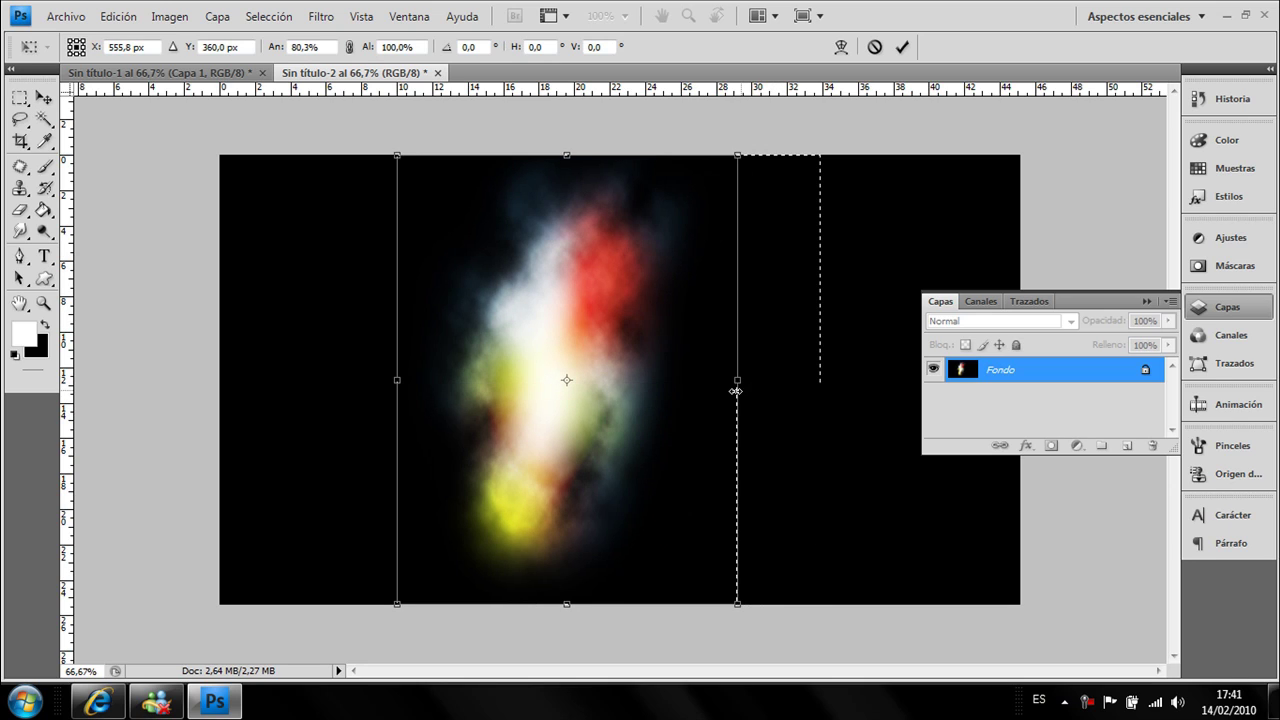
{"action": "key", "text": "Return"}
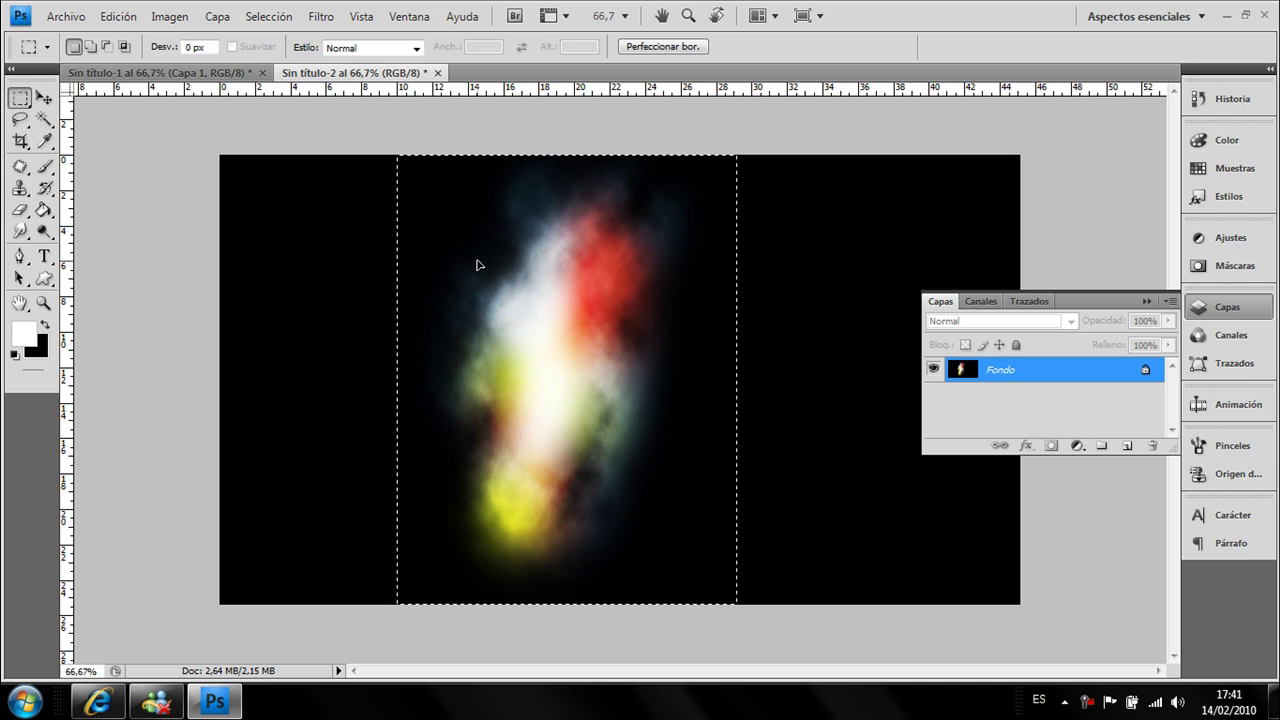
- In Sin título-1, scale the nebula layer to 66.6% and move it to the upper left
{"action": "left_click", "coordinate": [160, 73]}
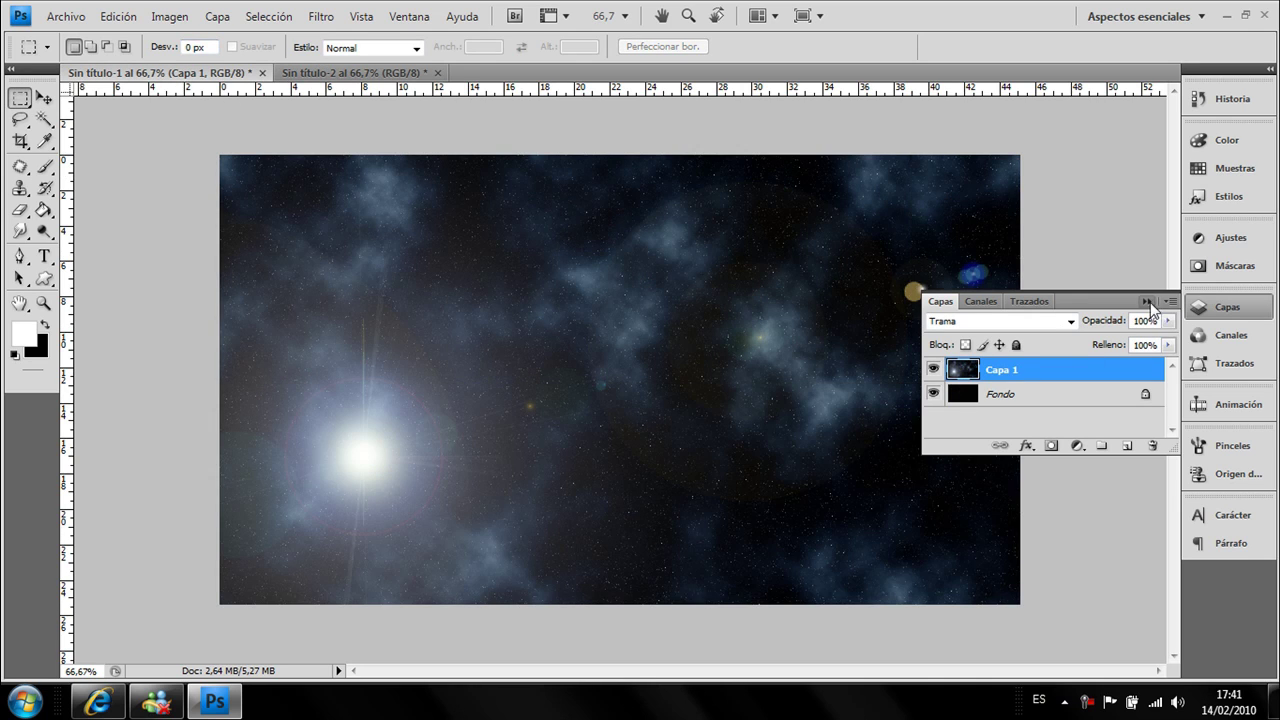
{"action": "left_click", "coordinate": [1147, 302]}
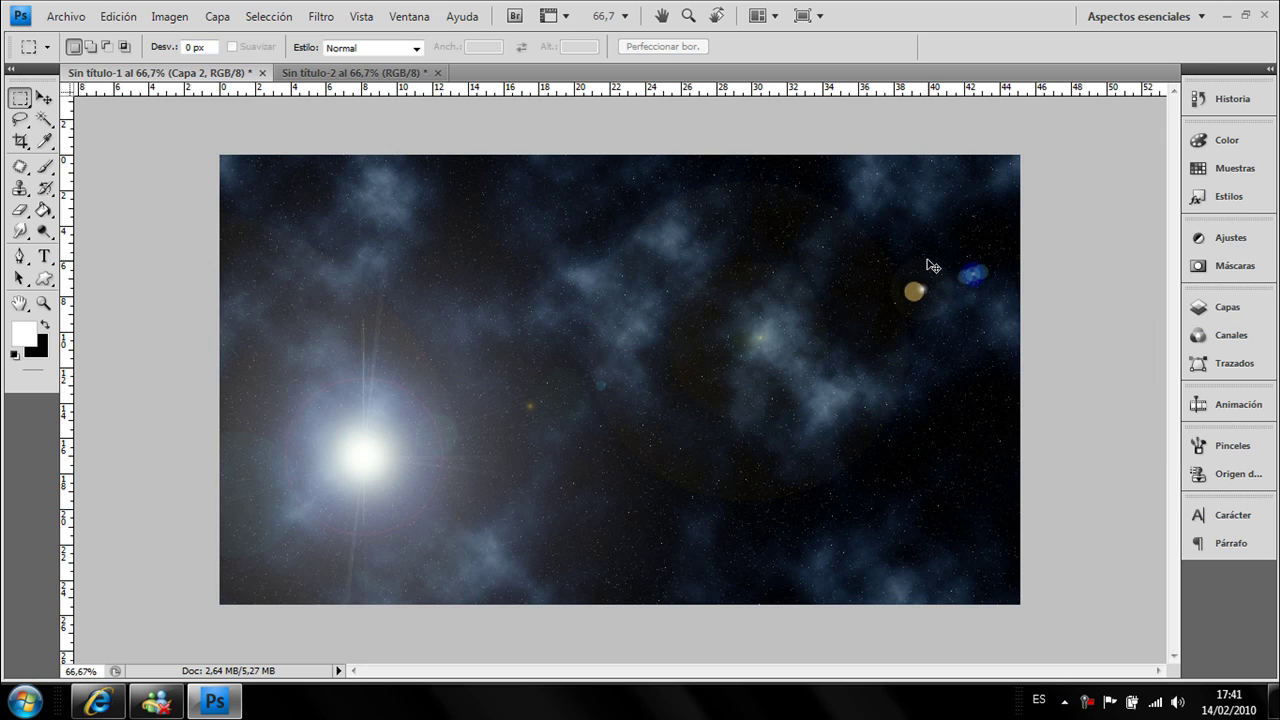
{"action": "left_click", "coordinate": [44, 97]}
{"action": "left_click_drag", "start_coordinate": [726, 403], "coordinate": [614, 403]}
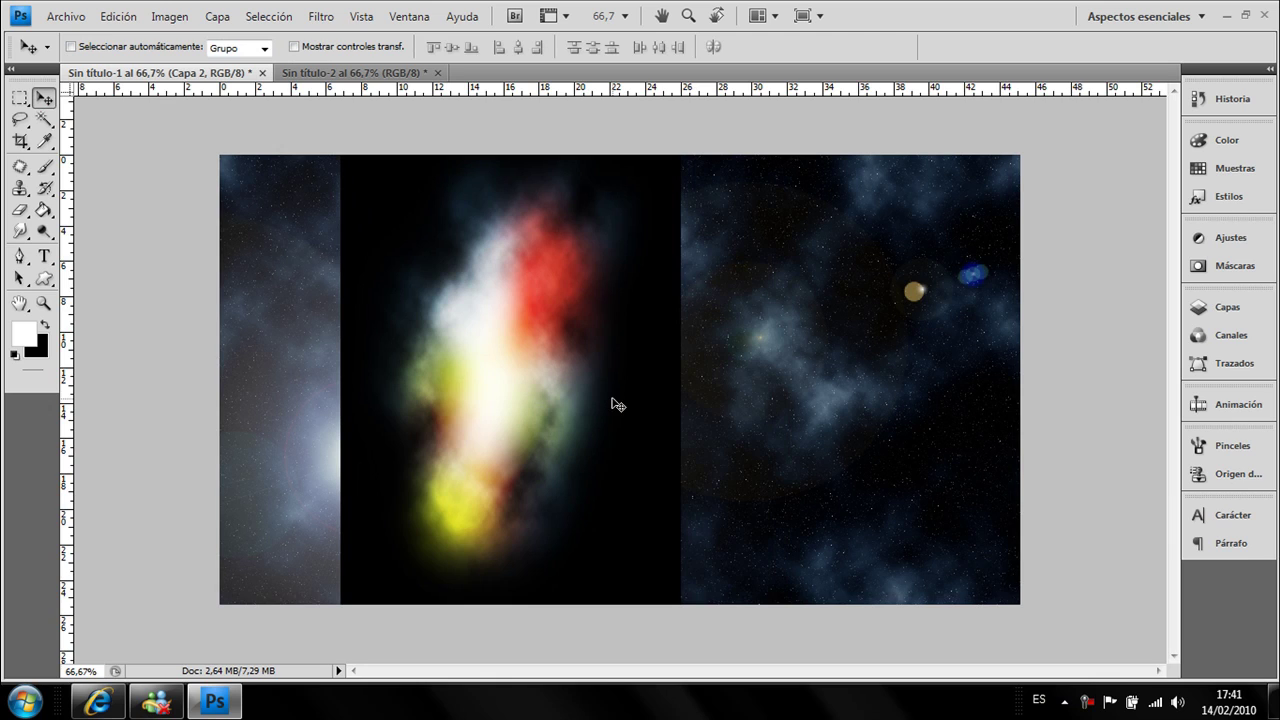
{"action": "key", "text": "ctrl+t"}
{"action": "left_click_drag", "start_coordinate": [341, 156], "coordinate": [457, 306]}
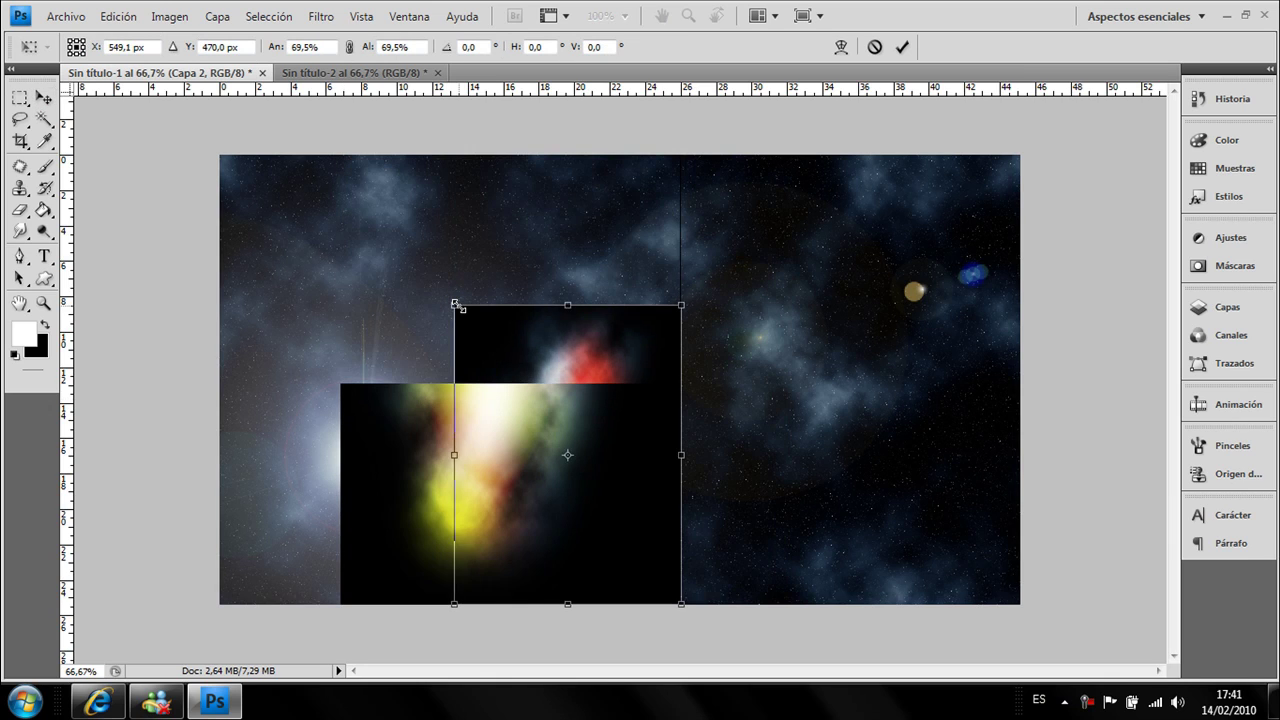
{"action": "mouse_move", "coordinate": [568, 400]}
{"action": "left_mouse_down"}
{"action": "mouse_move", "coordinate": [448, 266]}
{"action": "mouse_move", "coordinate": [432, 271]}
{"action": "left_mouse_up"}
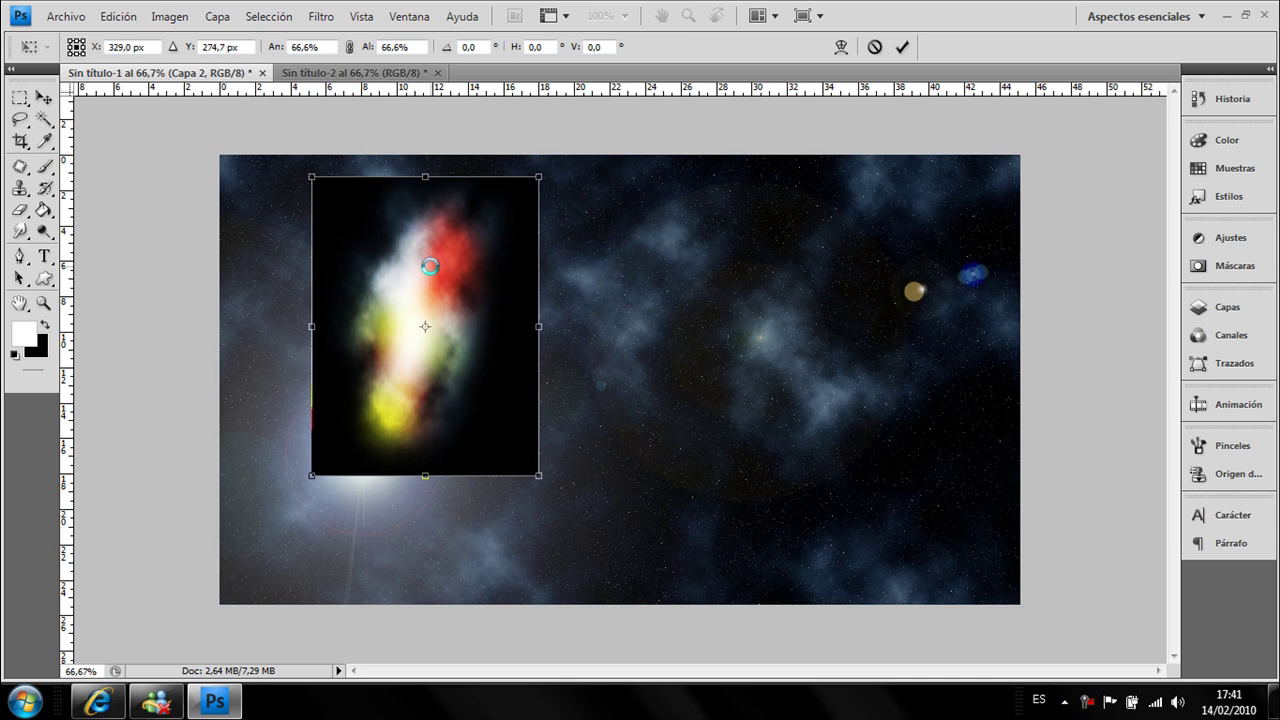
{"action": "key", "text": "Return"}
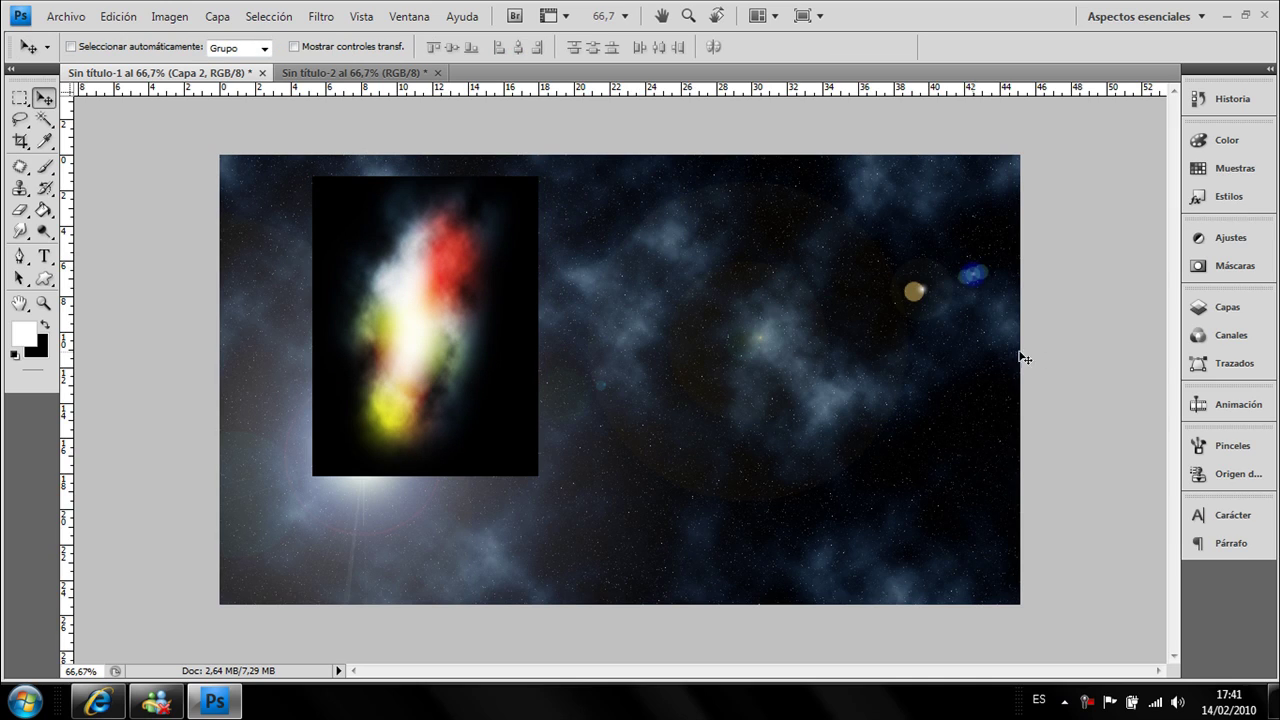
{"action": "left_click", "coordinate": [1262, 311]}
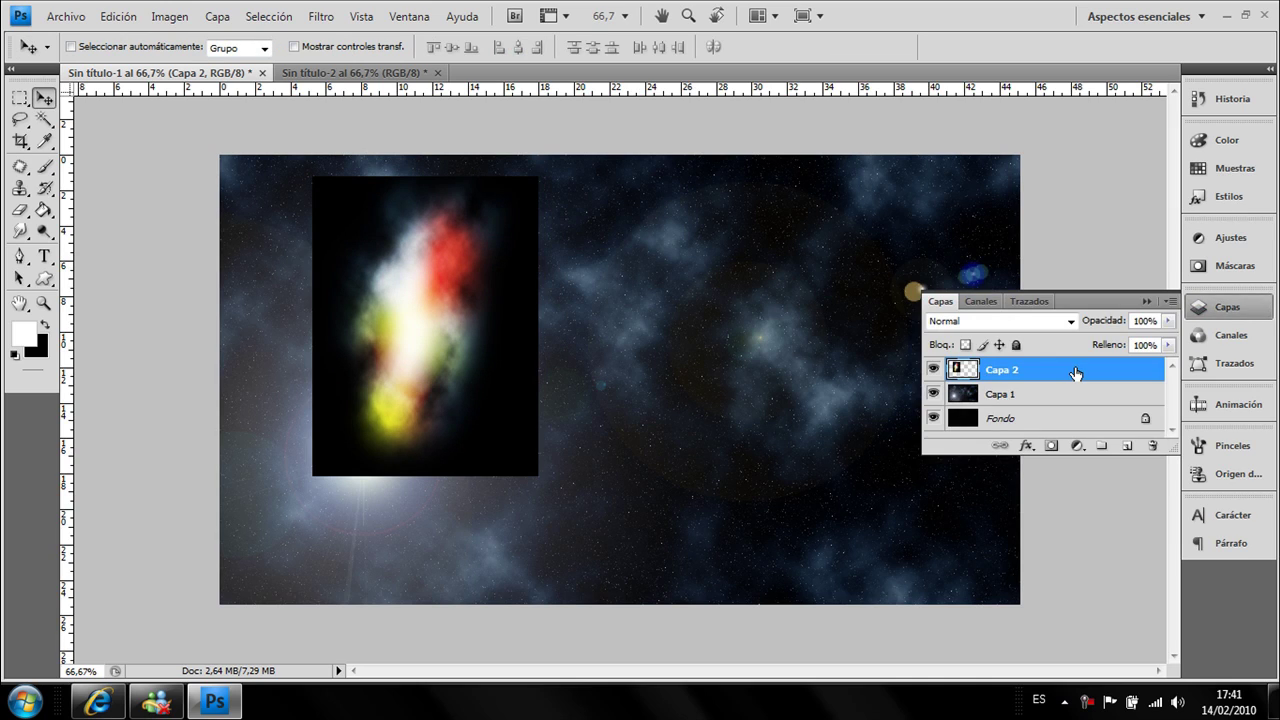
- Set Capa 2's blend mode to Trama and move it down-left onto the bright star
{"action": "left_click", "coordinate": [994, 324]}
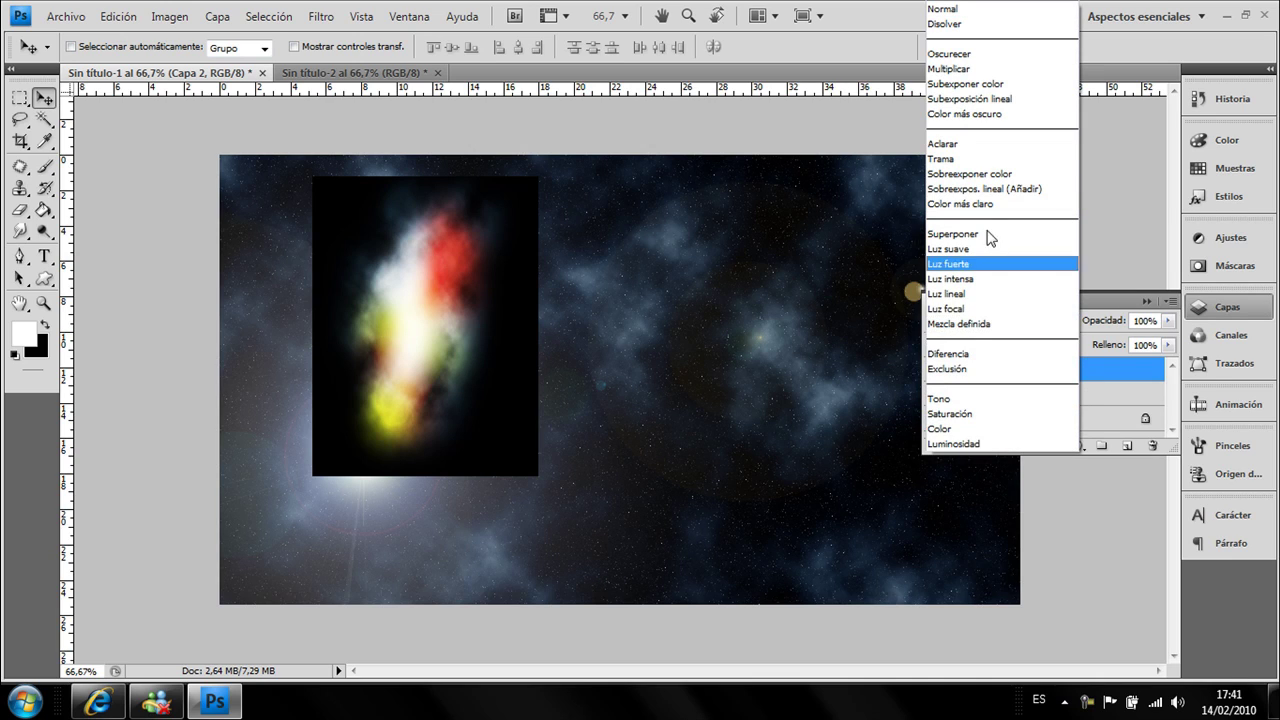
{"action": "left_click", "coordinate": [986, 159]}
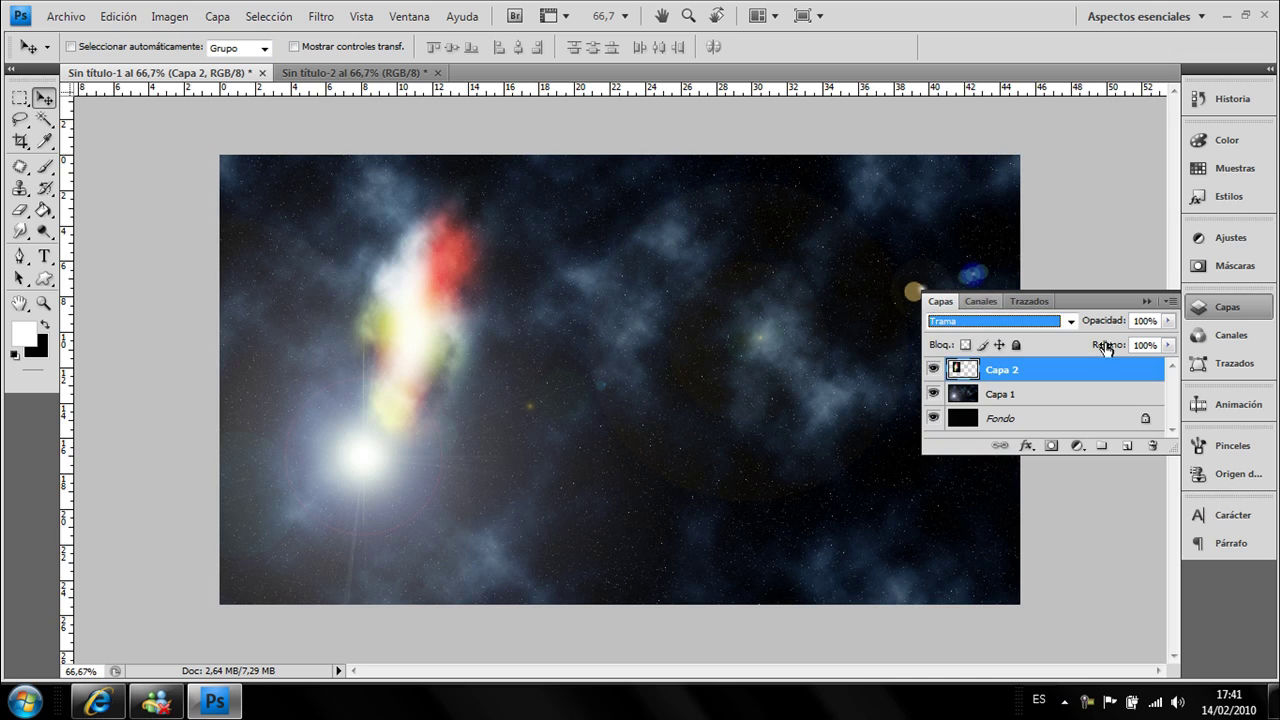
{"action": "left_click_drag", "start_coordinate": [473, 335], "coordinate": [463, 347]}
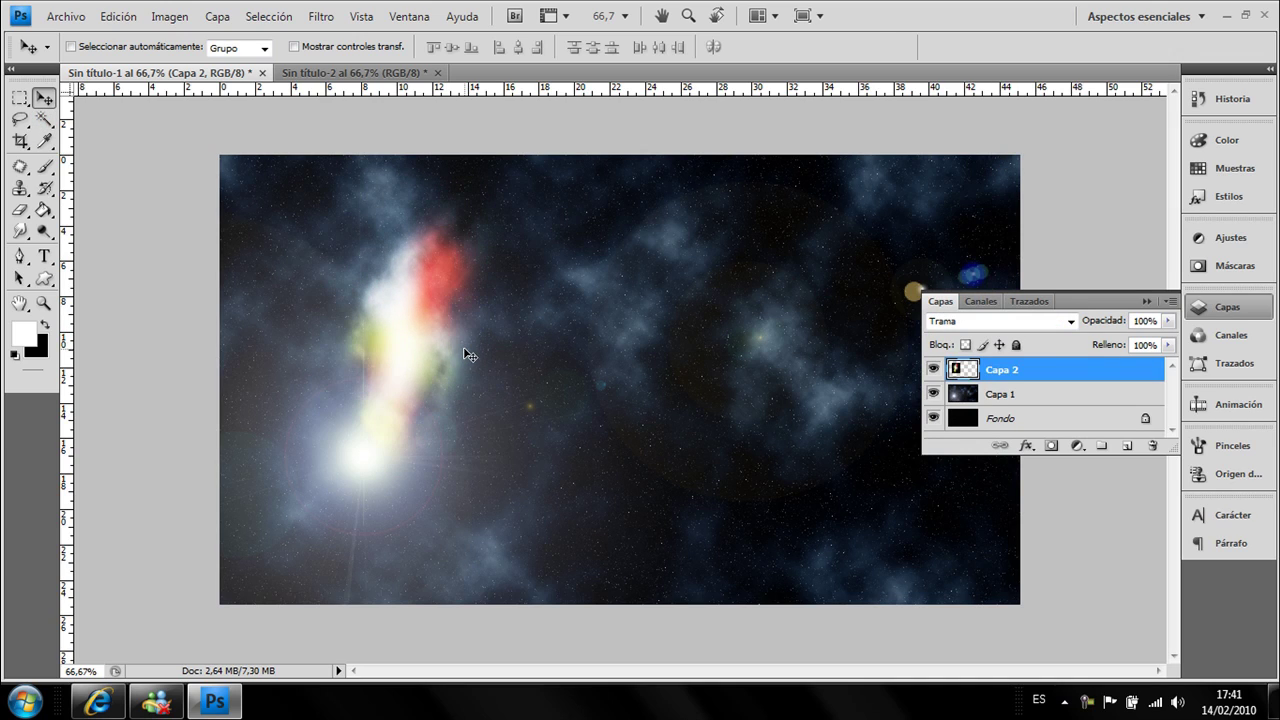
- Rotate the nebula 17.9°, scale it to 116.2% and shift it up-right
{"action": "key", "text": "ctrl+t"}
{"action": "left_click_drag", "start_coordinate": [548, 181], "coordinate": [590, 228]}
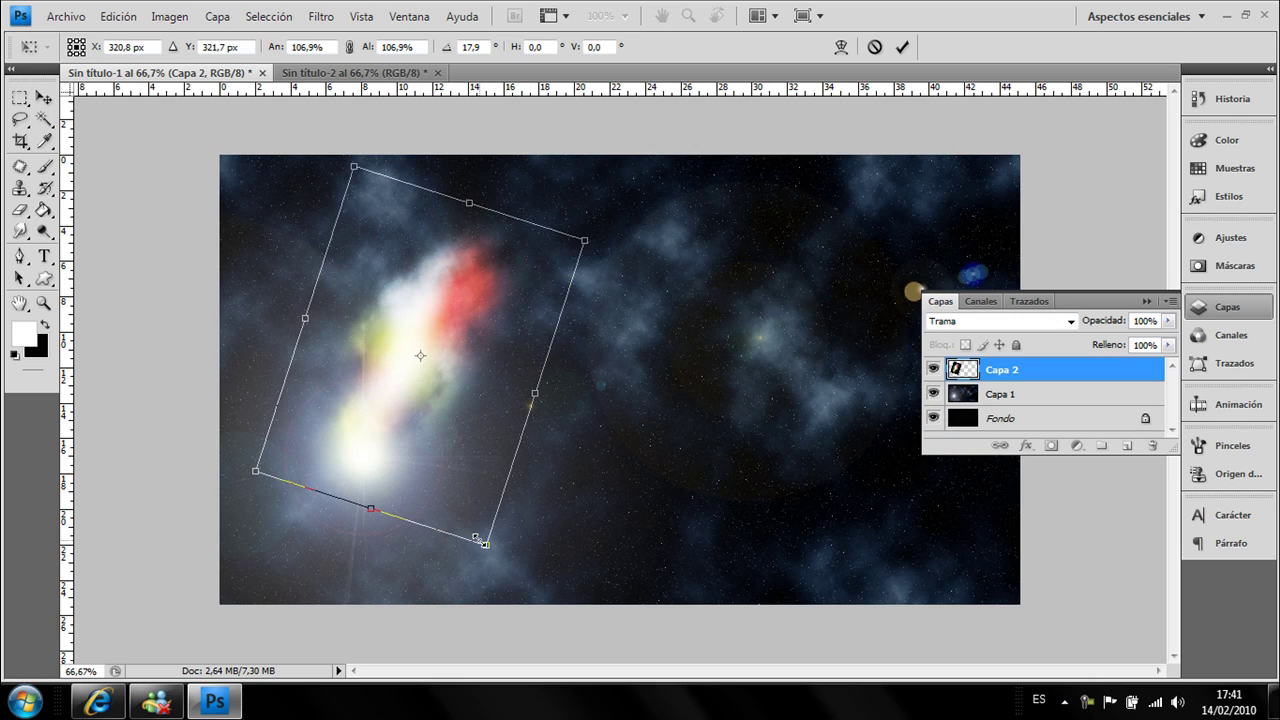
{"action": "left_click_drag", "start_coordinate": [476, 518], "coordinate": [497, 577]}
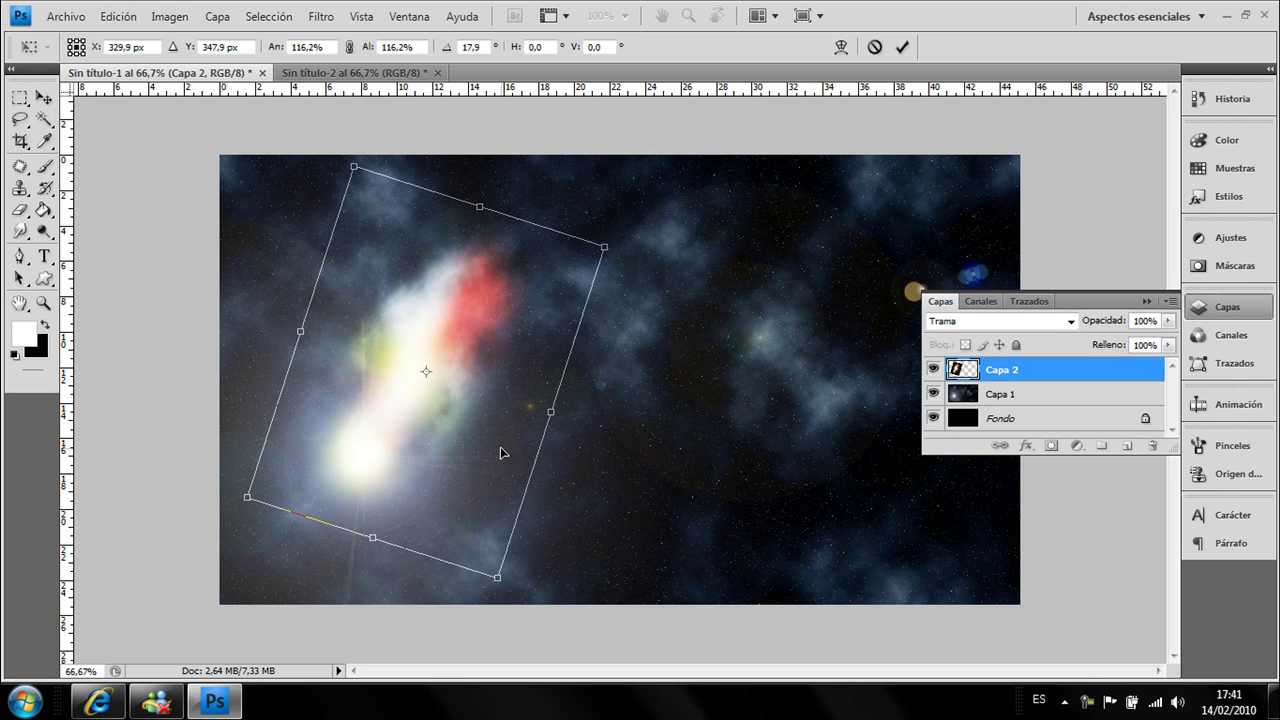
{"action": "mouse_move", "coordinate": [500, 446]}
{"action": "left_mouse_down"}
{"action": "mouse_move", "coordinate": [714, 402]}
{"action": "mouse_move", "coordinate": [514, 416]}
{"action": "left_mouse_up"}
{"action": "key", "text": "Return"}
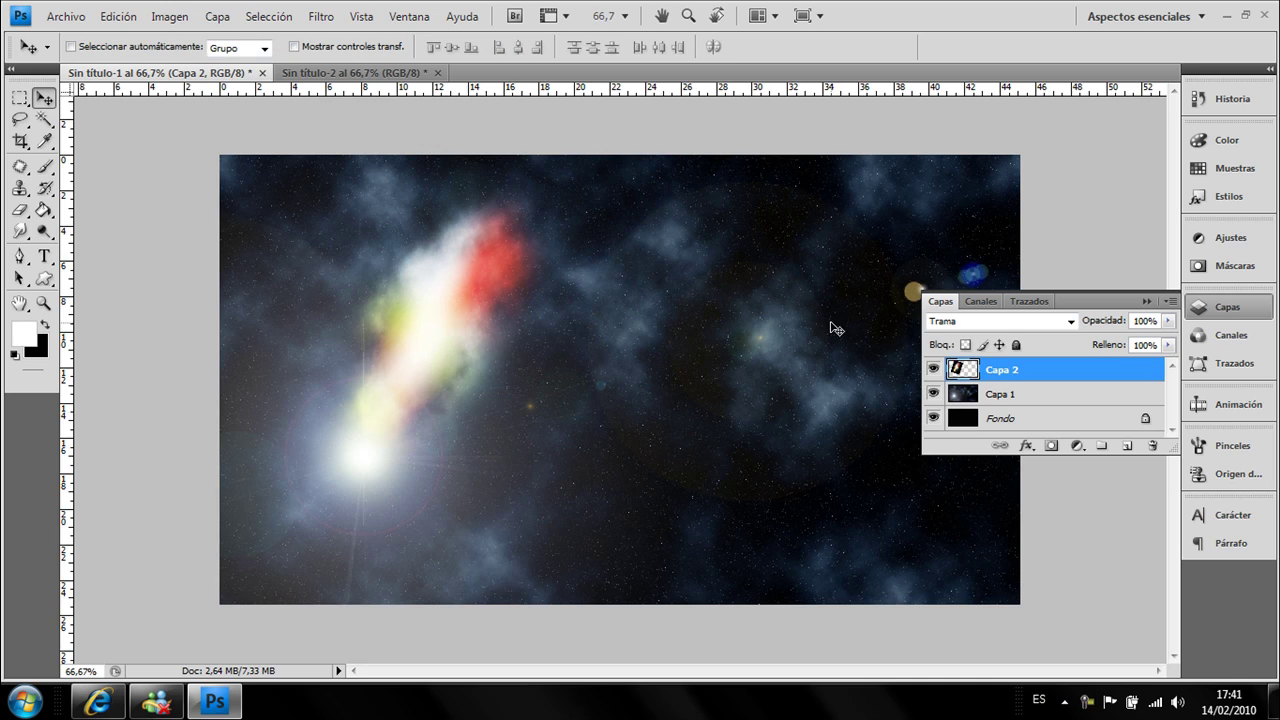
- Apply Levels with midtone gamma 1,13 to Capa 2 and nudge it slightly lower
{"action": "key", "text": "ctrl+l"}
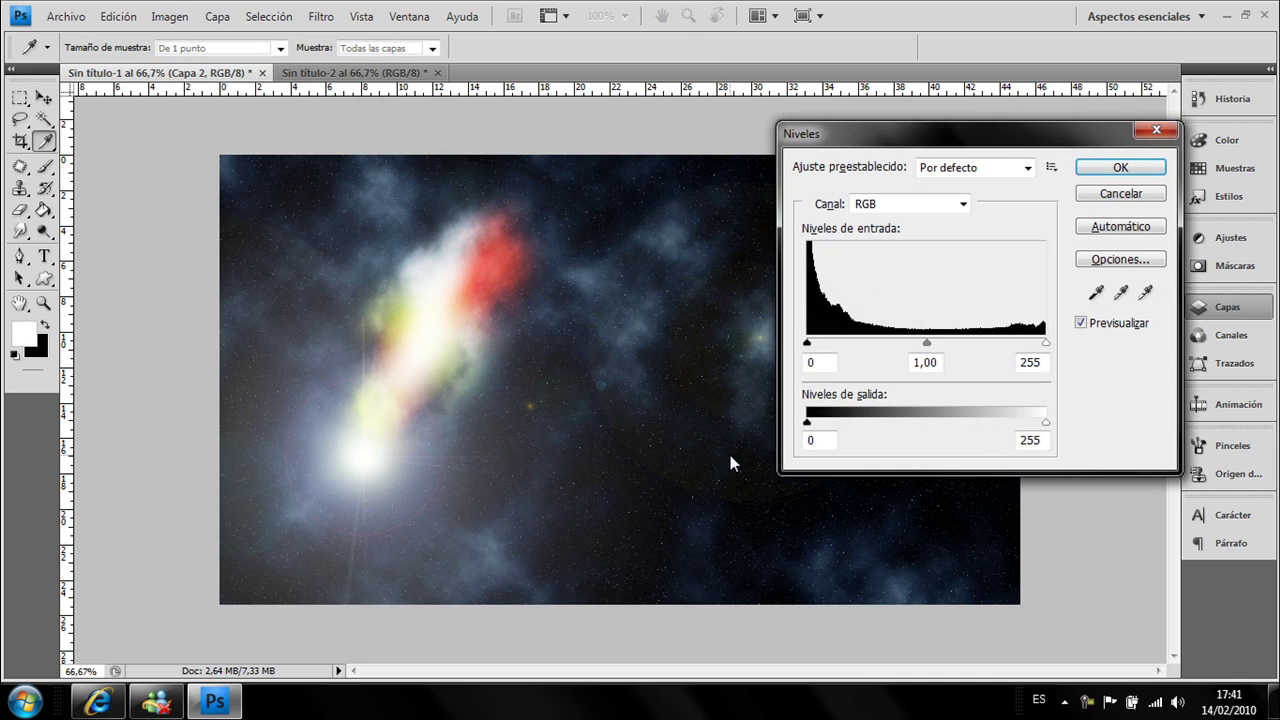
{"action": "mouse_move", "coordinate": [934, 349]}
{"action": "left_mouse_down"}
{"action": "mouse_move", "coordinate": [961, 349]}
{"action": "mouse_move", "coordinate": [945, 349]}
{"action": "left_mouse_up"}
{"action": "left_click_drag", "start_coordinate": [939, 346], "coordinate": [916, 345]}
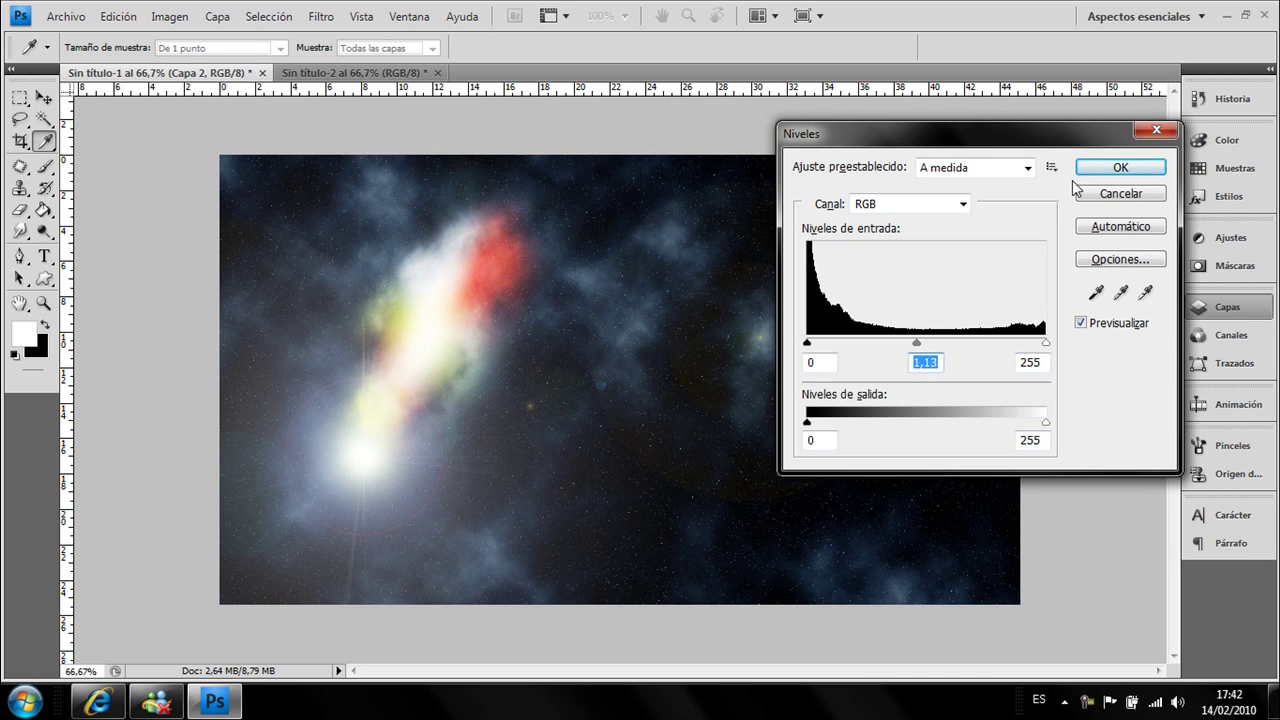
{"action": "left_click", "coordinate": [1118, 167]}
{"action": "left_click_drag", "start_coordinate": [480, 316], "coordinate": [482, 334]}
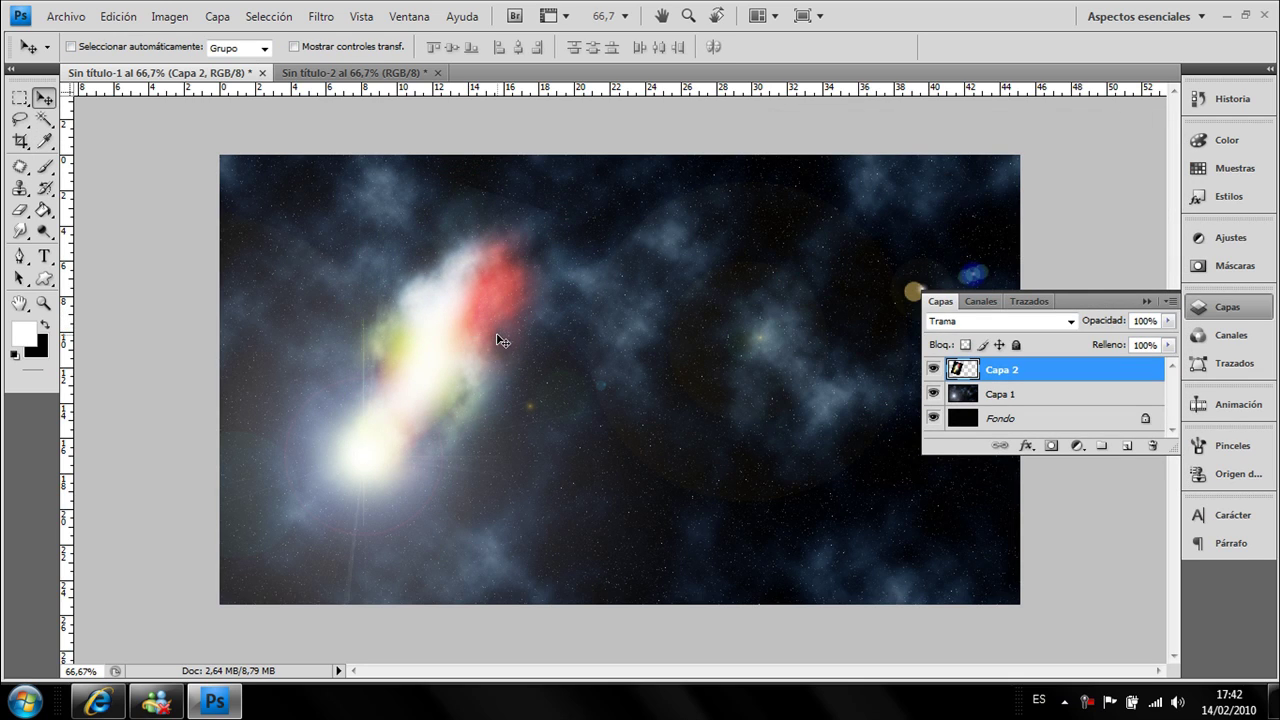